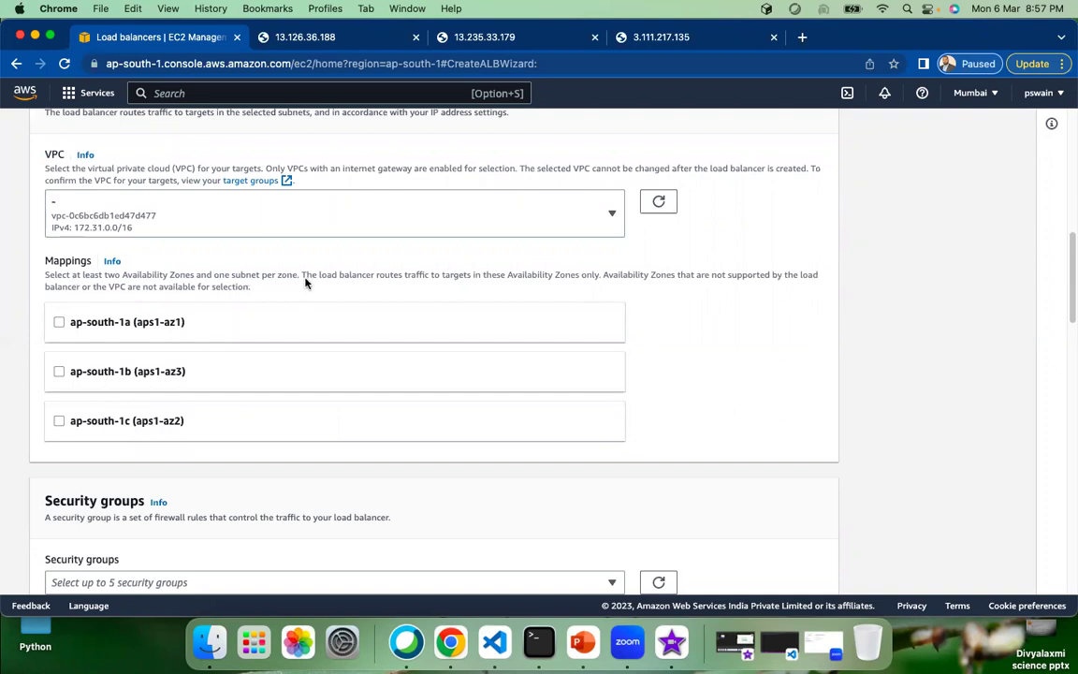
Map the load balancer to the availability zones ap-south-1a, ap-south-1b and ap-south-1c with their preselected subnets.
left_click(59, 321)
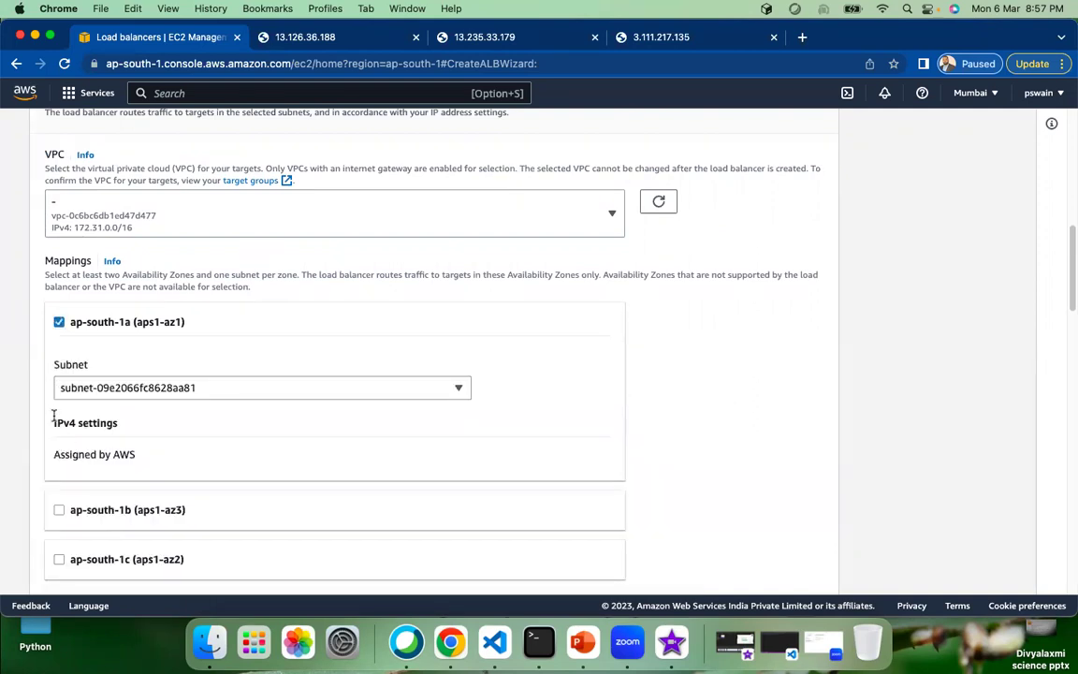
scroll(53, 415, "down", 3)
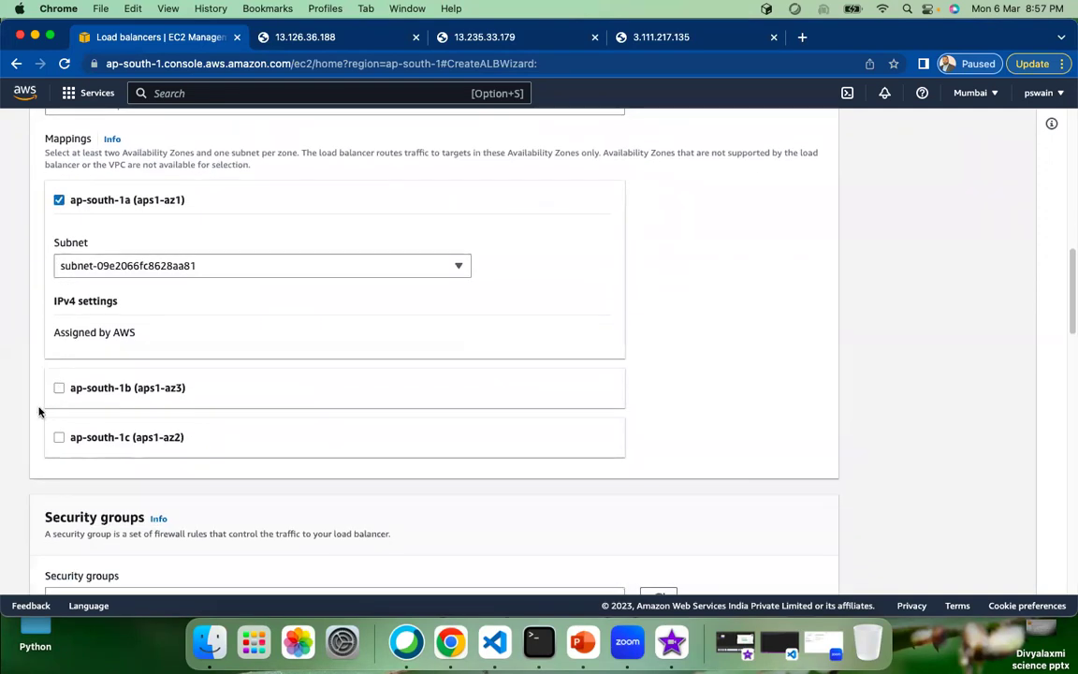
left_click(58, 387)
scroll(53, 393, "down", 5)
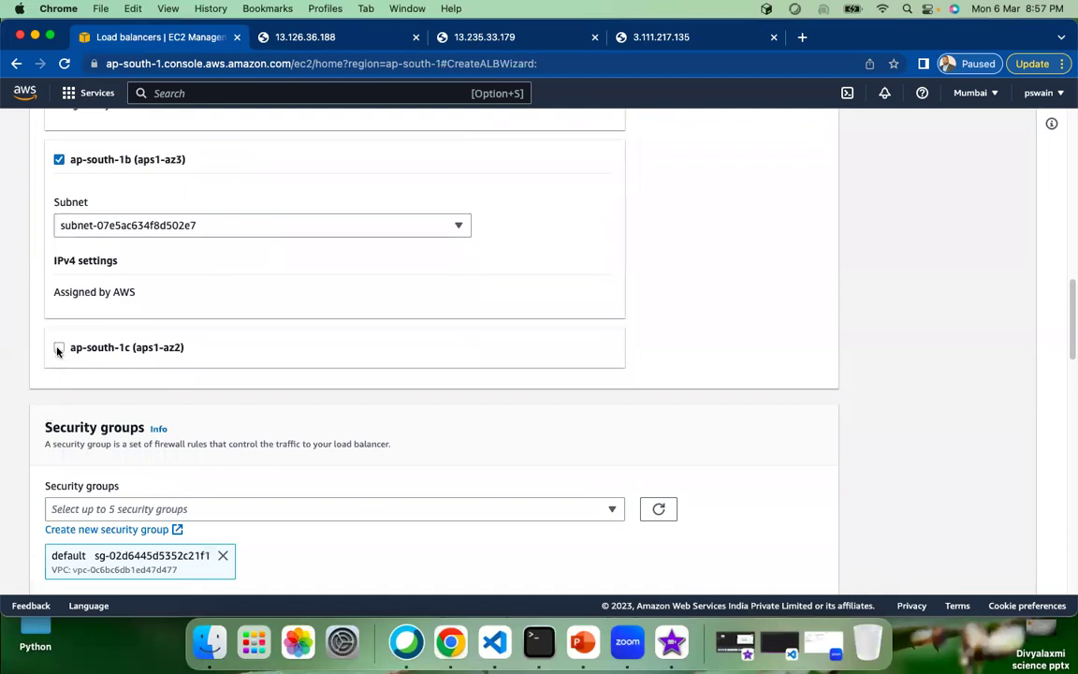
left_click(58, 348)
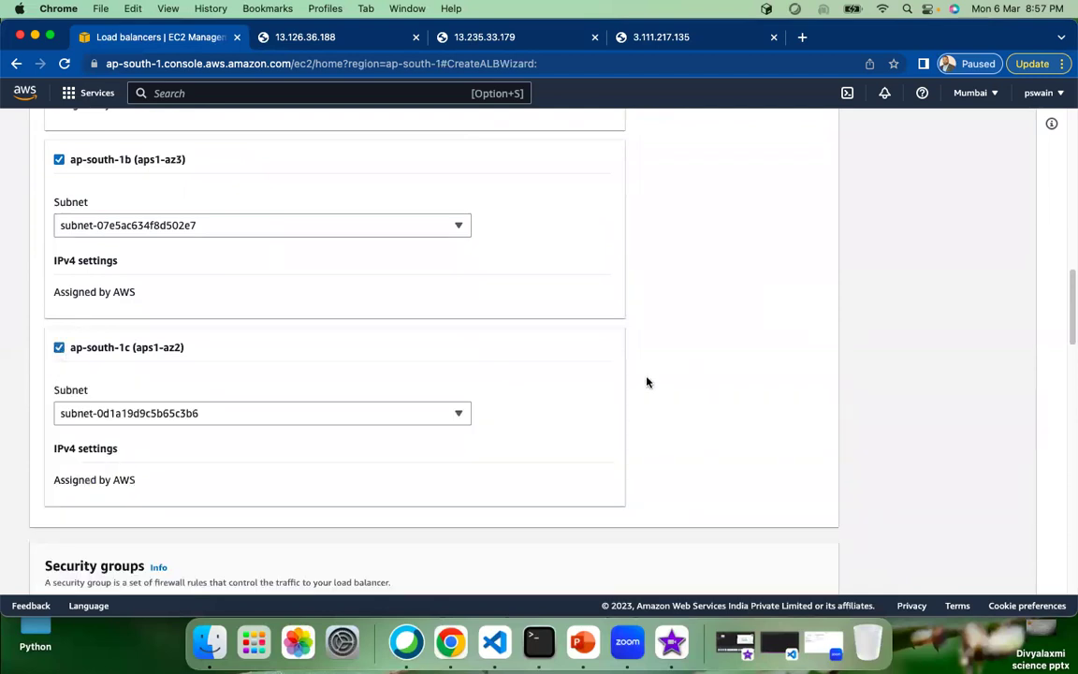
Assign the LAMP-SG security group to the load balancer and remove the default security group.
scroll(5, 465, "down", 2)
scroll(5, 464, "down", 5)
scroll(4, 465, "down", 1)
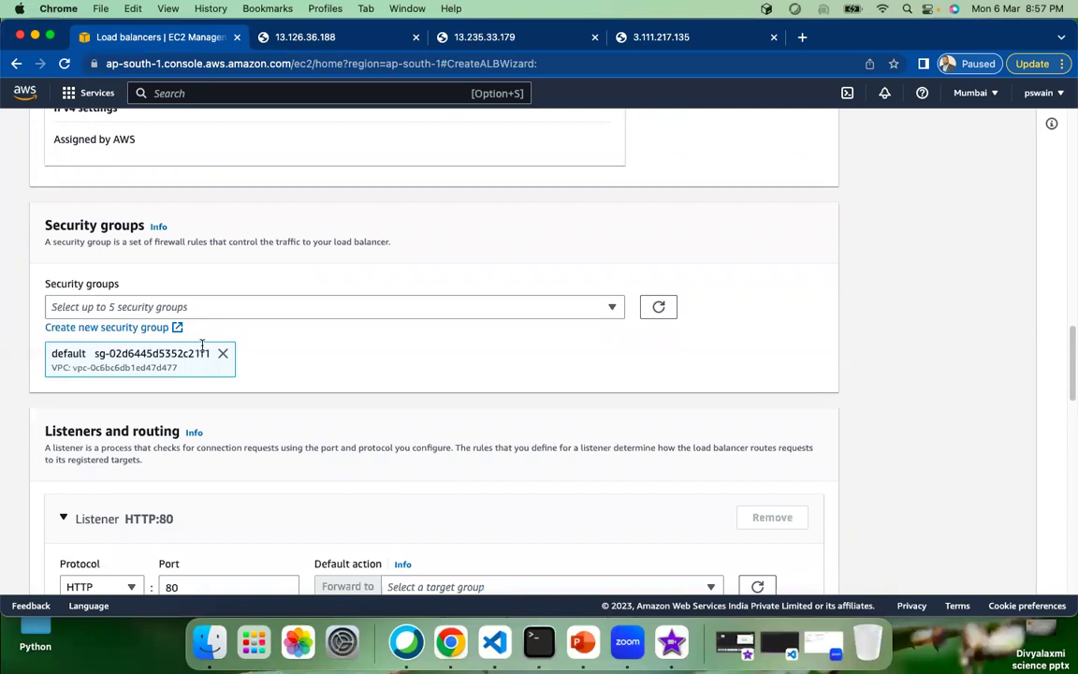
left_click(604, 308)
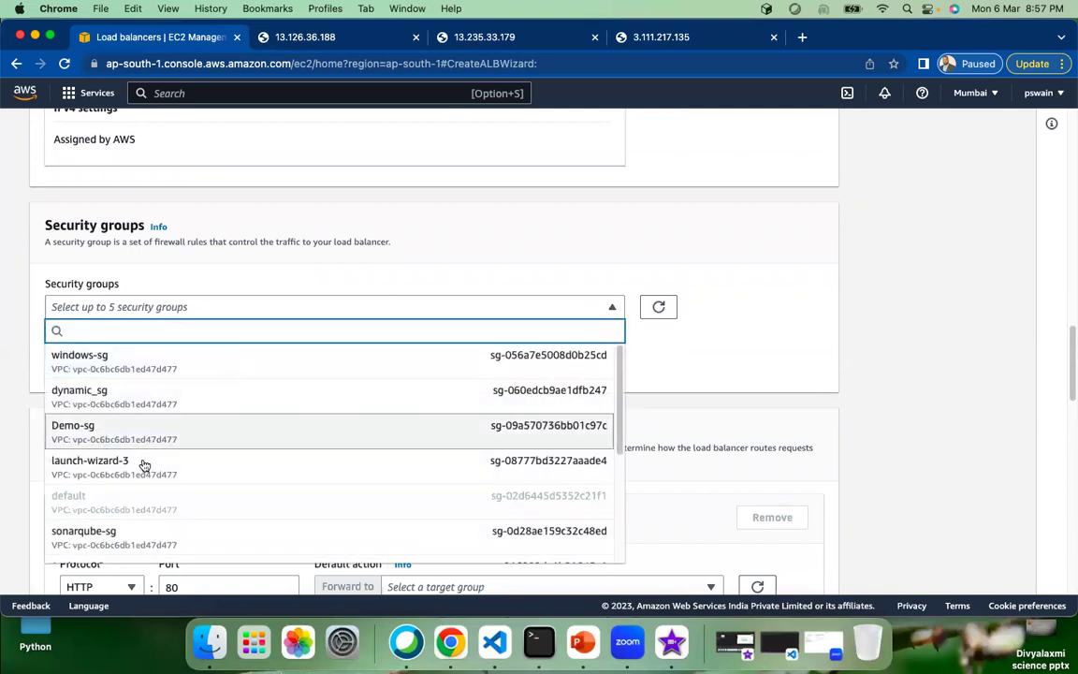
scroll(120, 484, "down", 3)
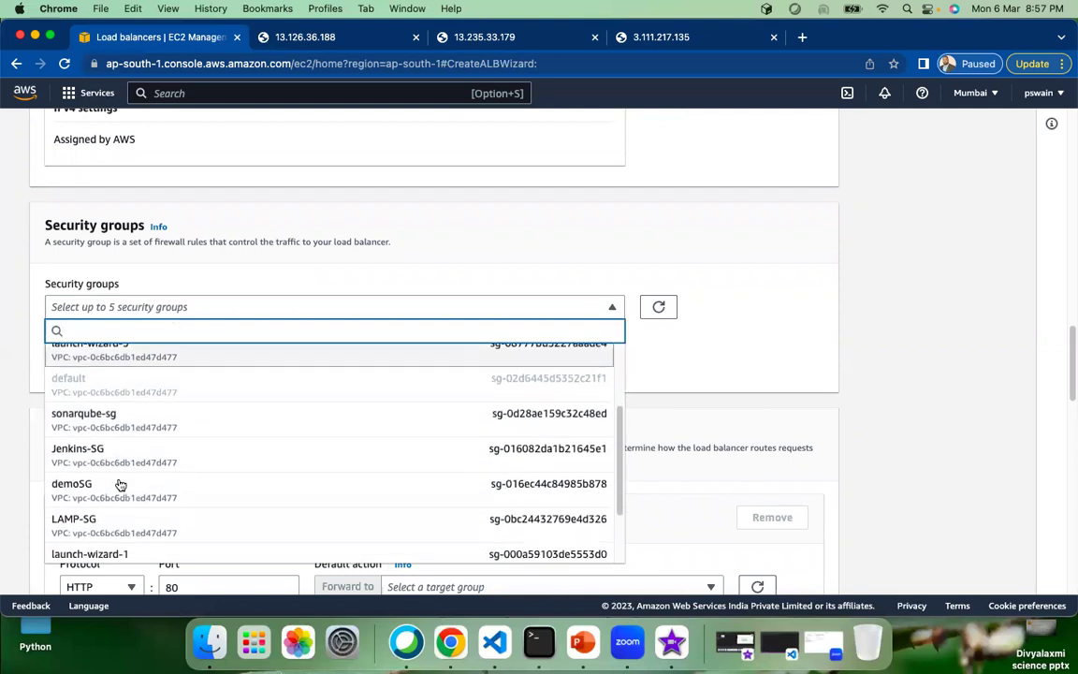
left_click(85, 525)
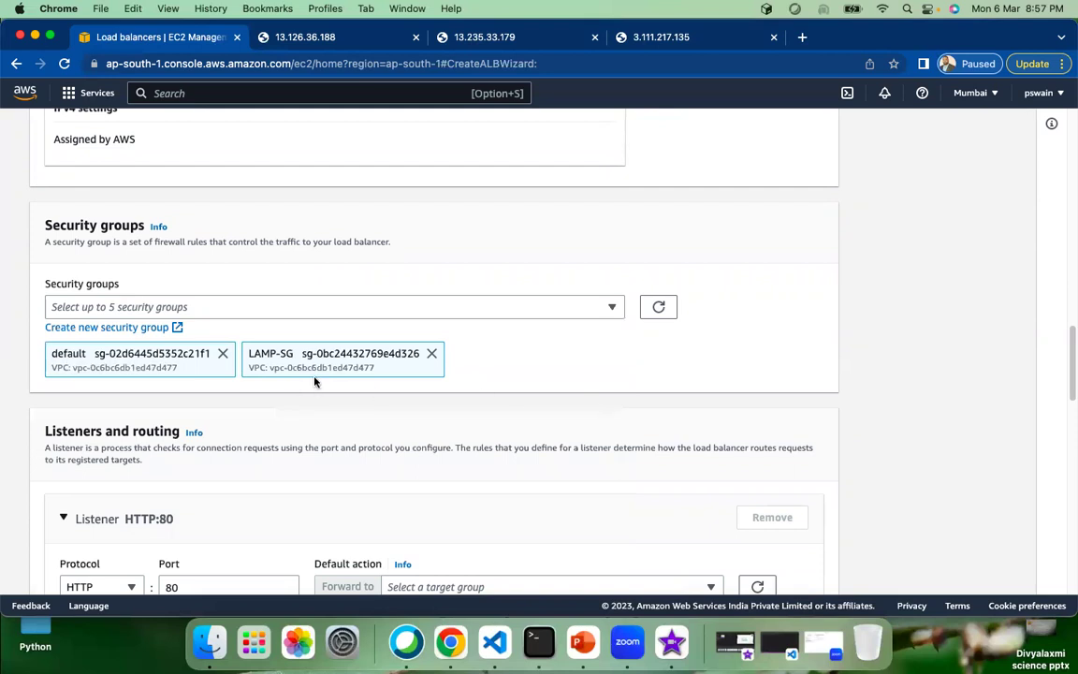
left_click(222, 353)
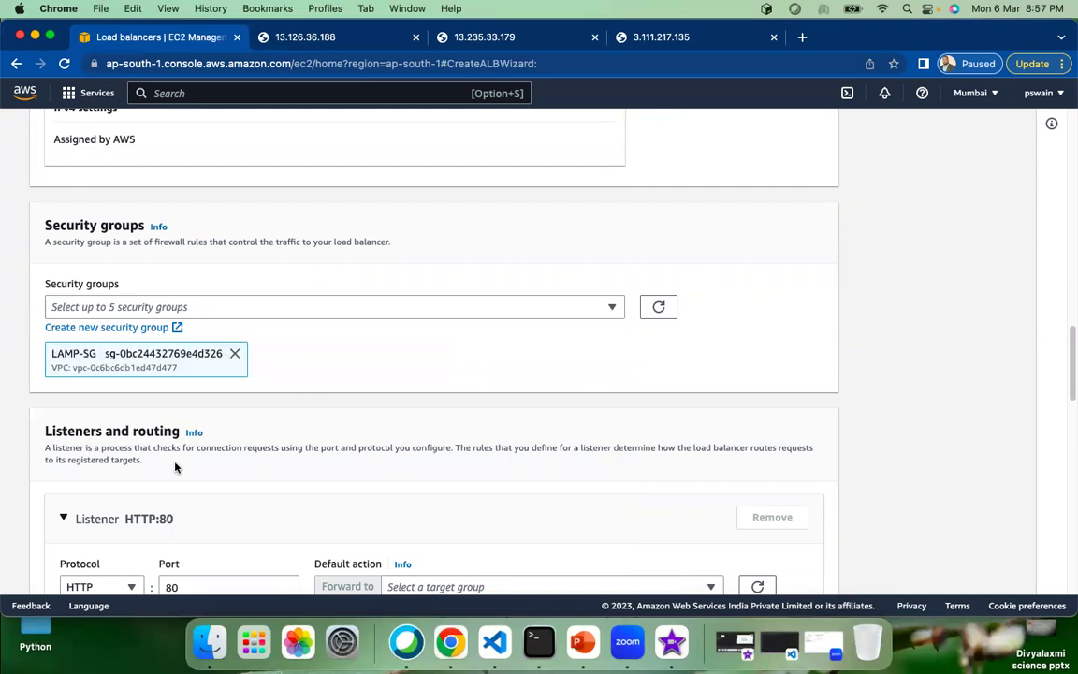
Set the HTTP:80 listener's default action to forward to the demoALBTG target group.
scroll(176, 468, "down", 5)
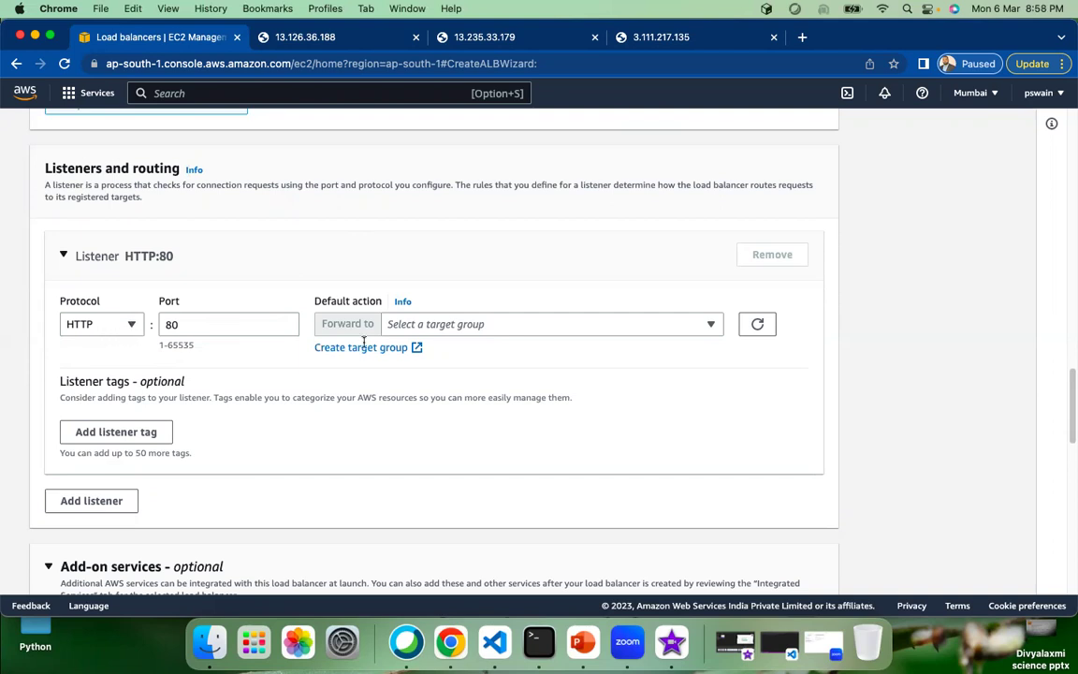
left_click(680, 327)
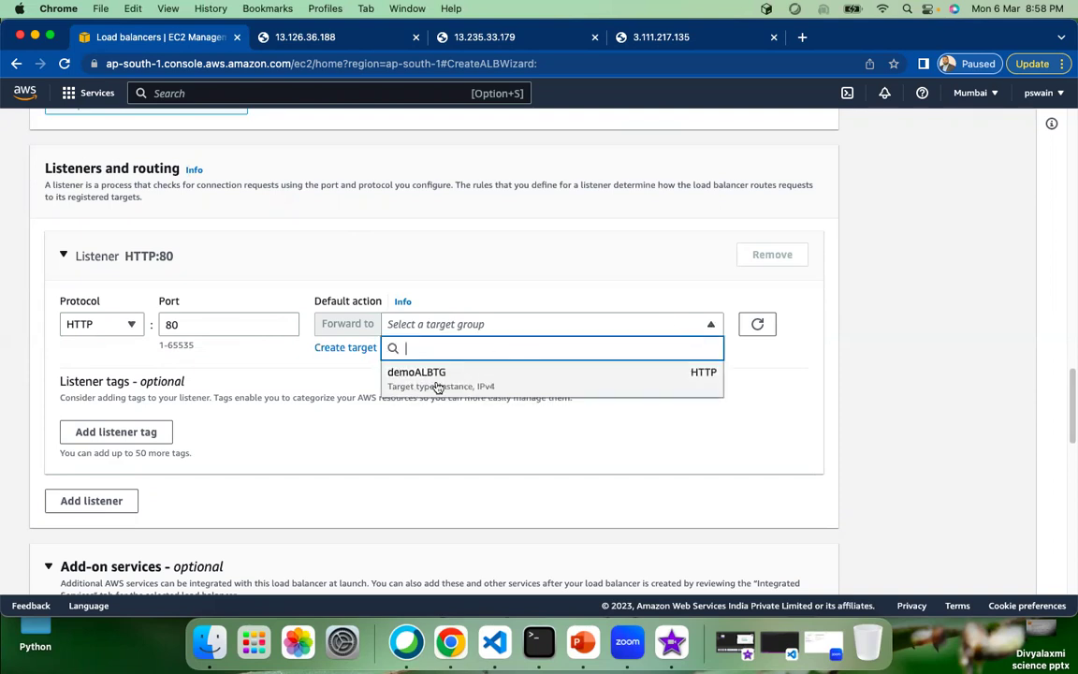
left_click(549, 384)
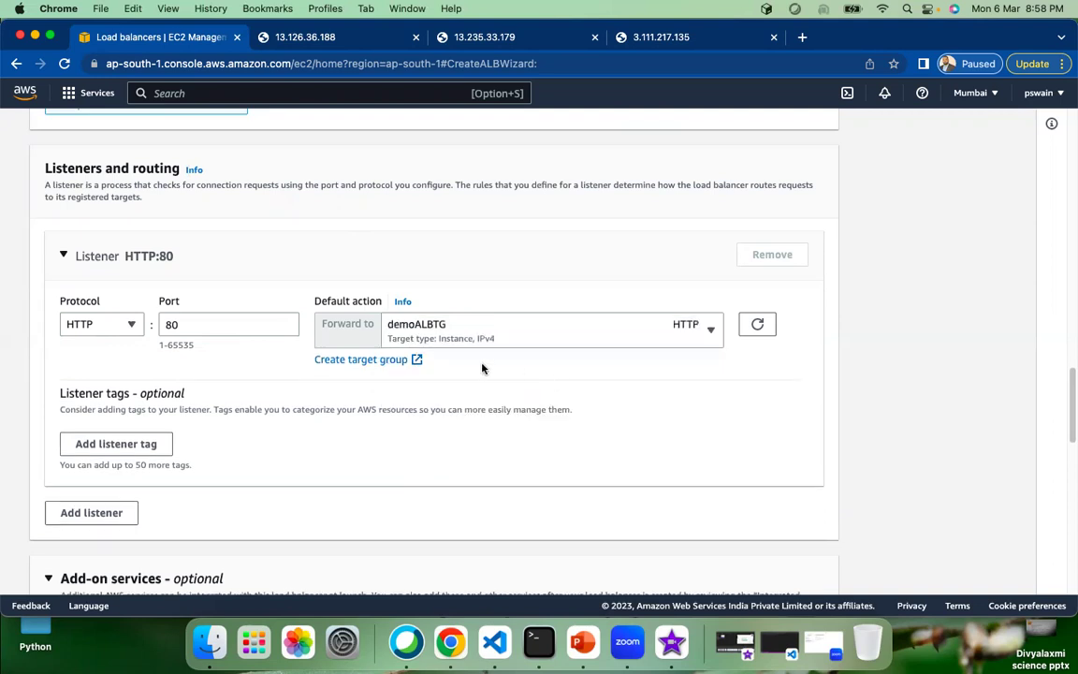
Review the configuration summary and create the demoALB load balancer.
scroll(488, 395, "down", 5)
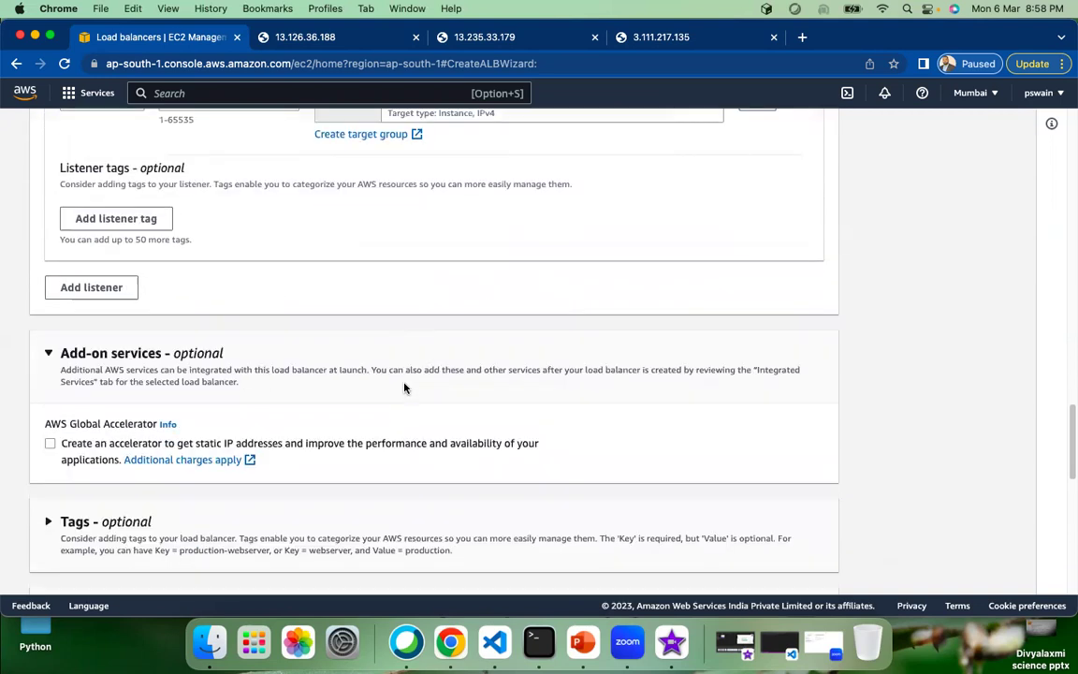
scroll(449, 332, "down", 6)
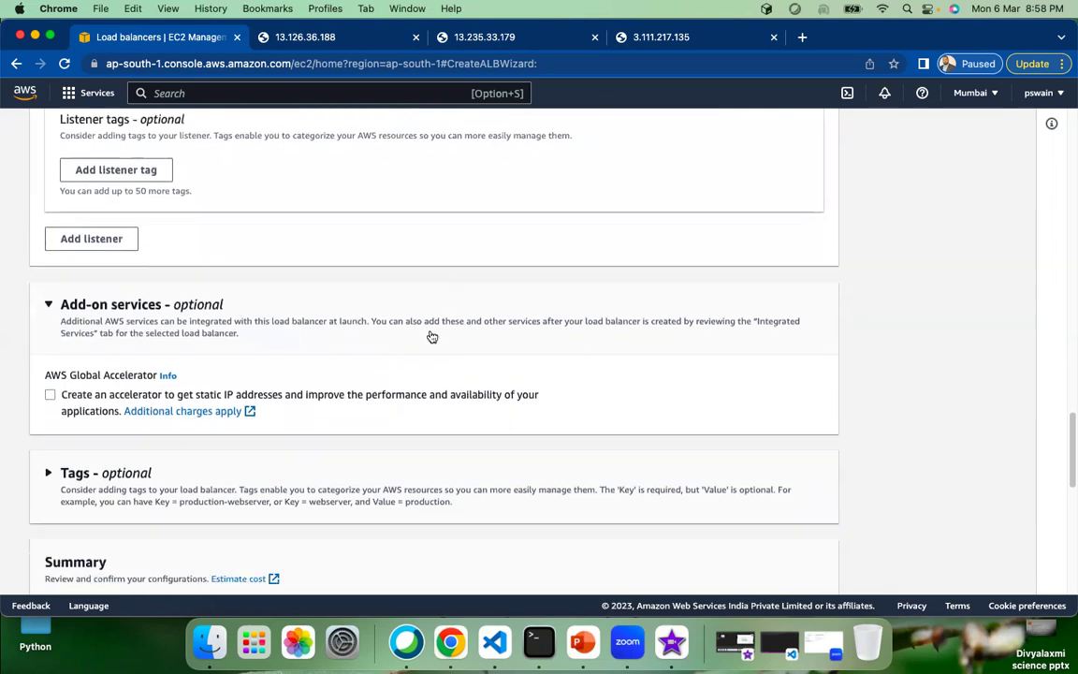
scroll(93, 375, "down", 2)
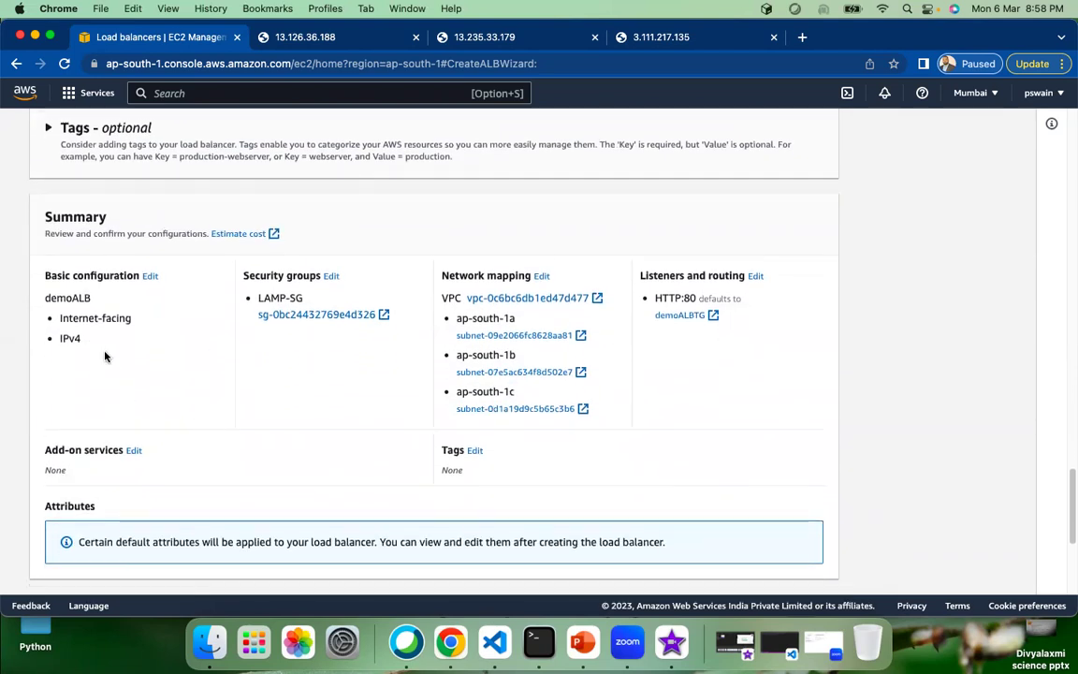
scroll(927, 313, "down", 6)
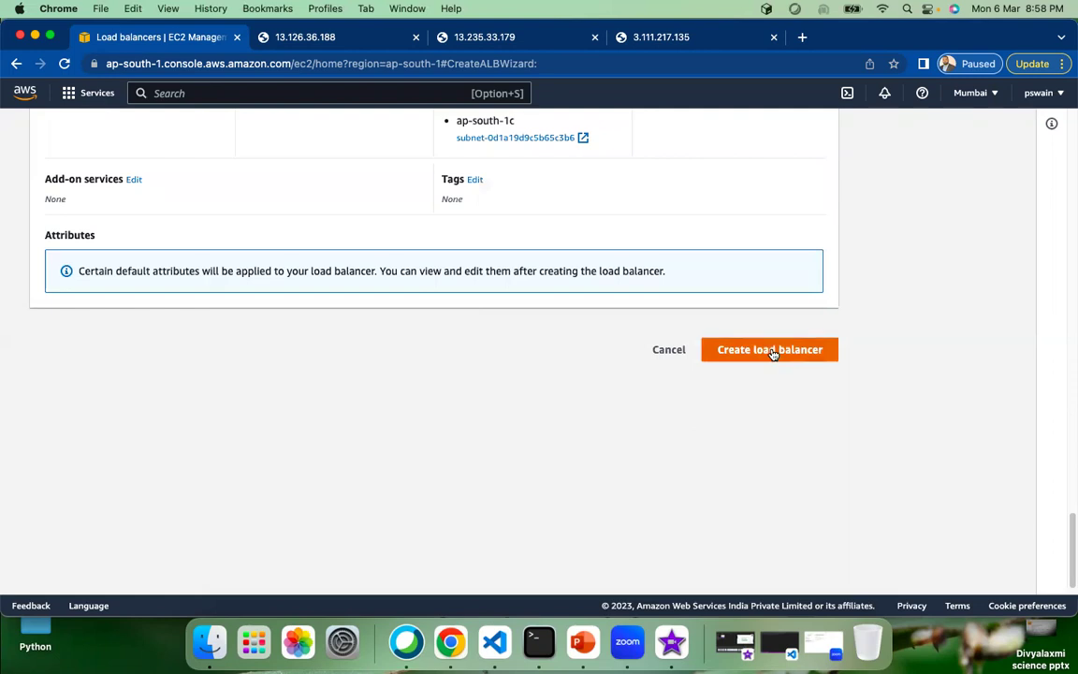
left_click(771, 350)
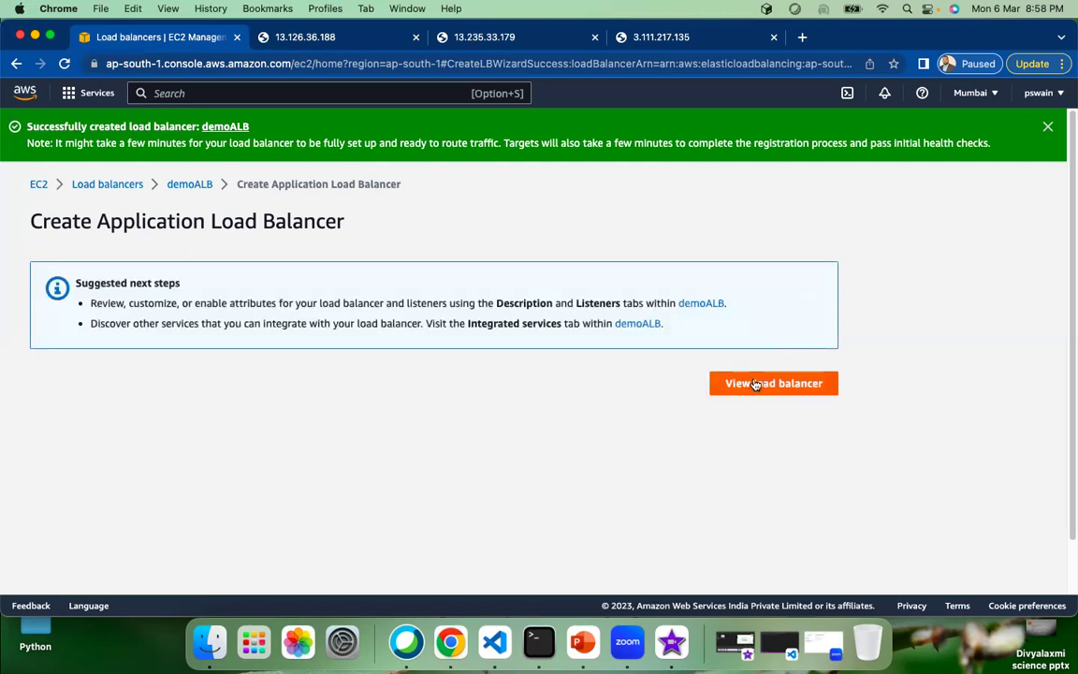
View demoALB in the load balancer list, refresh its state and select it to show its details.
left_click(755, 385)
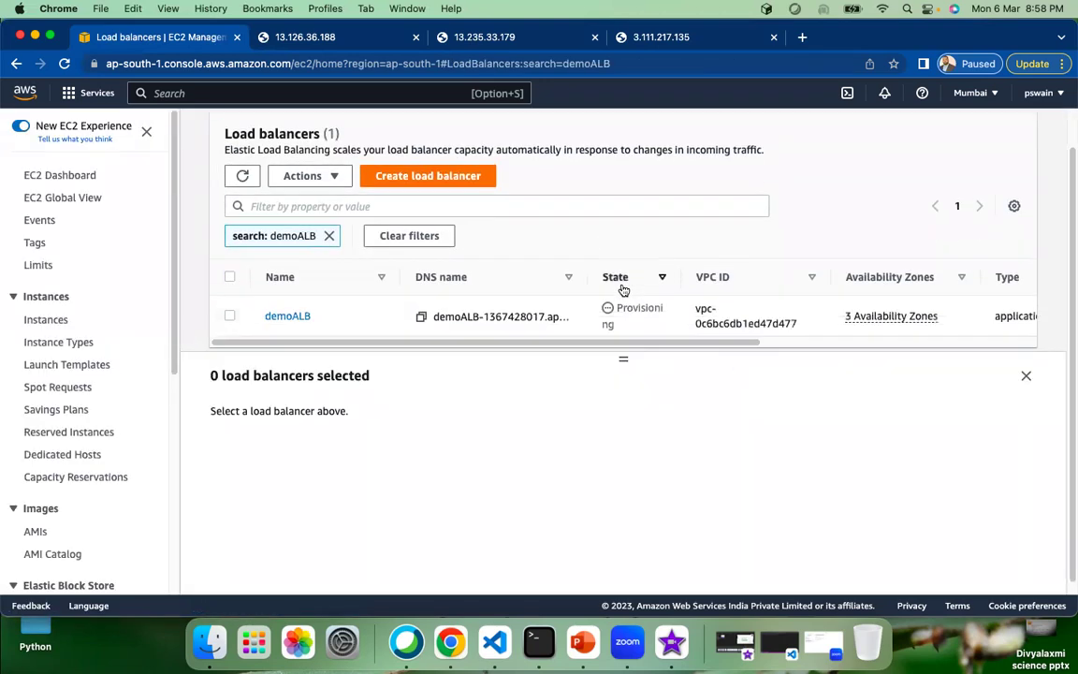
scroll(623, 289, "down", 1)
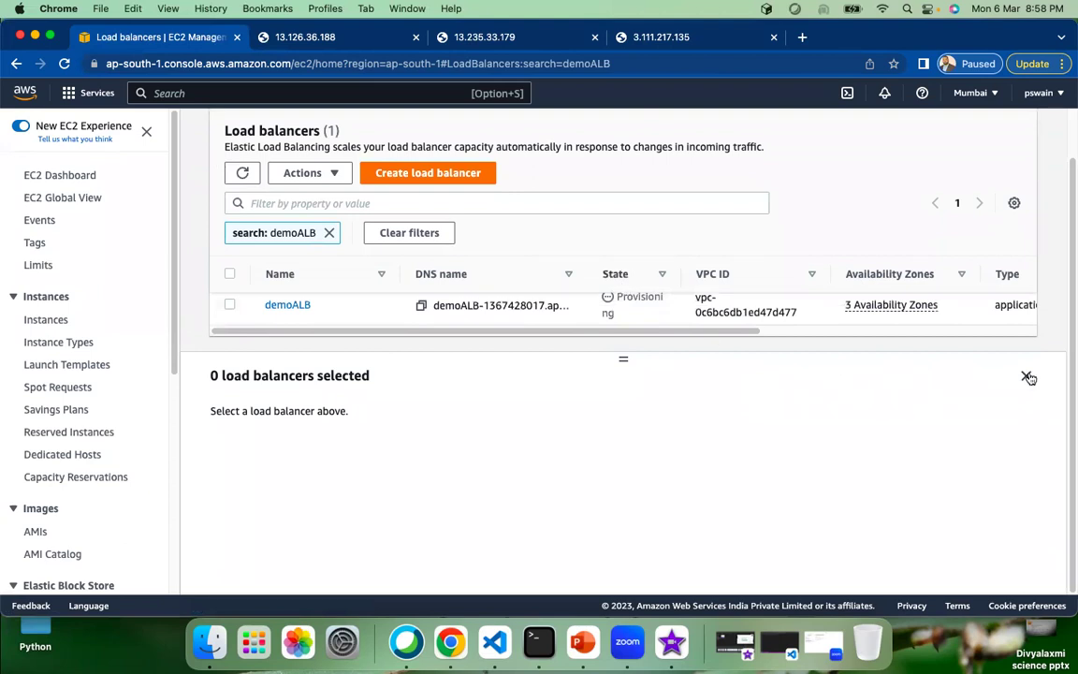
left_click(230, 304)
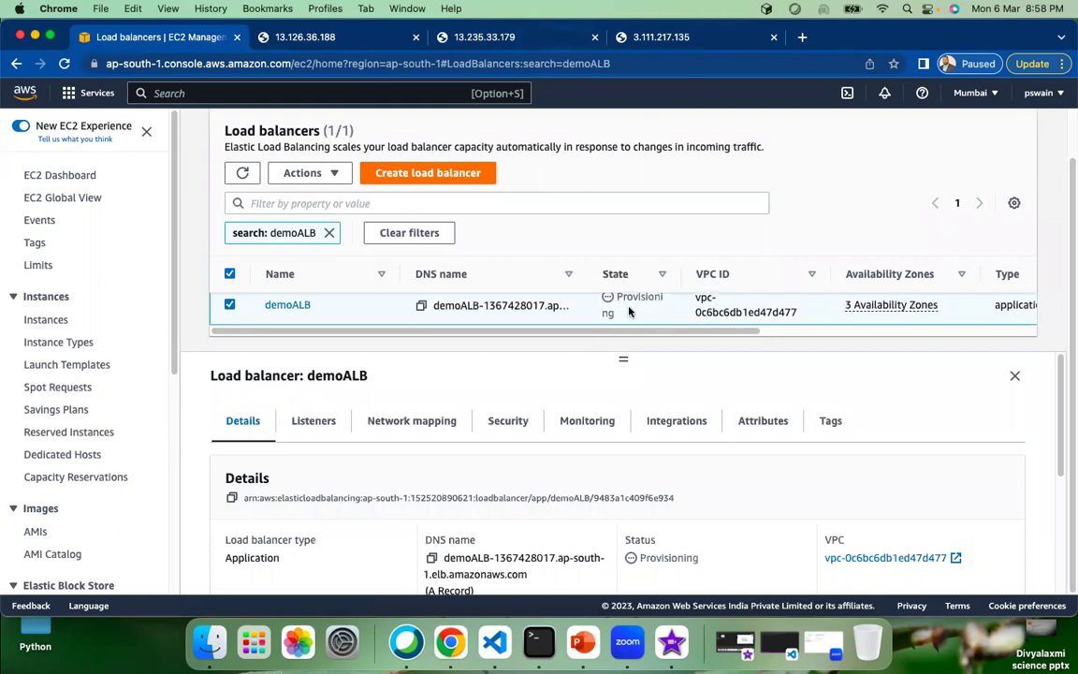
left_click_drag(624, 360, 620, 428)
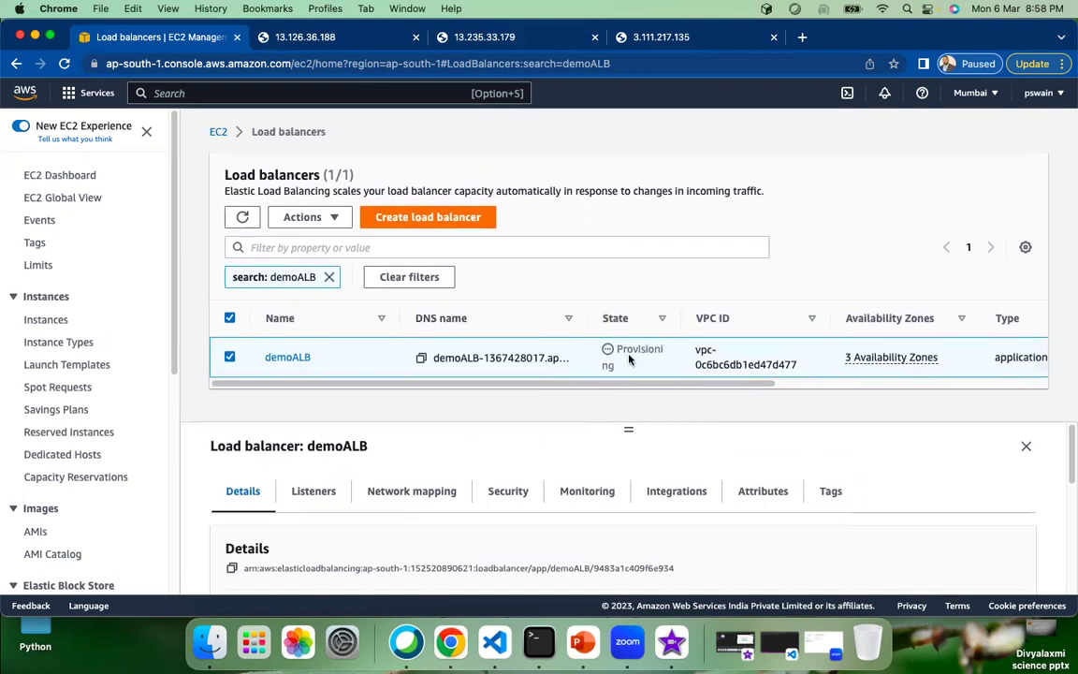
left_click(242, 217)
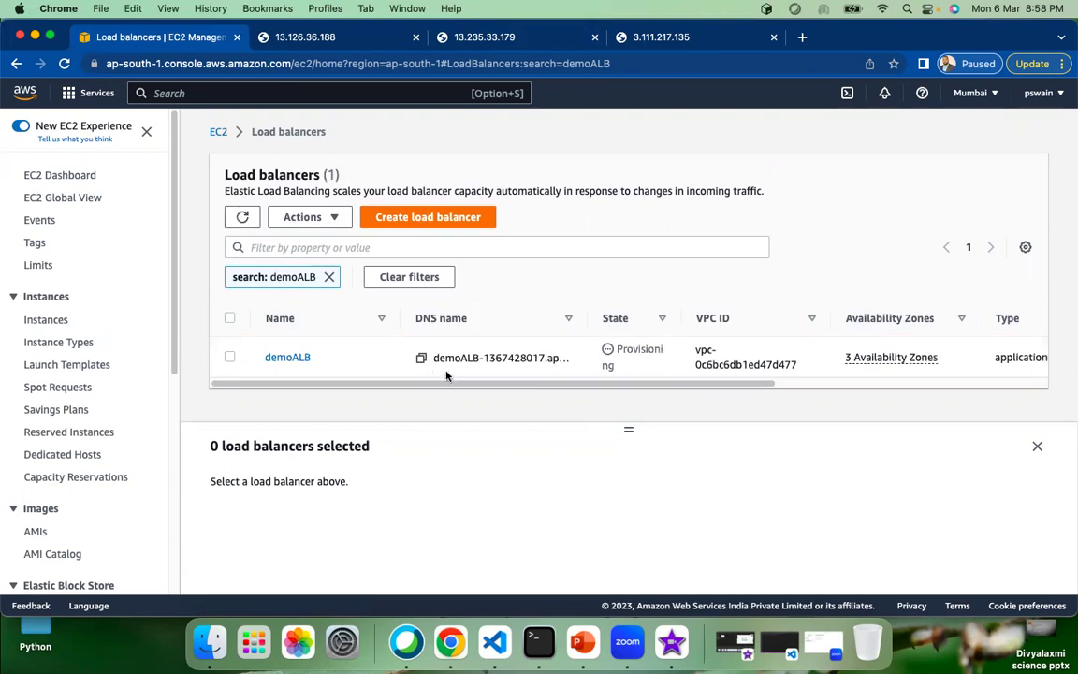
left_click(229, 357)
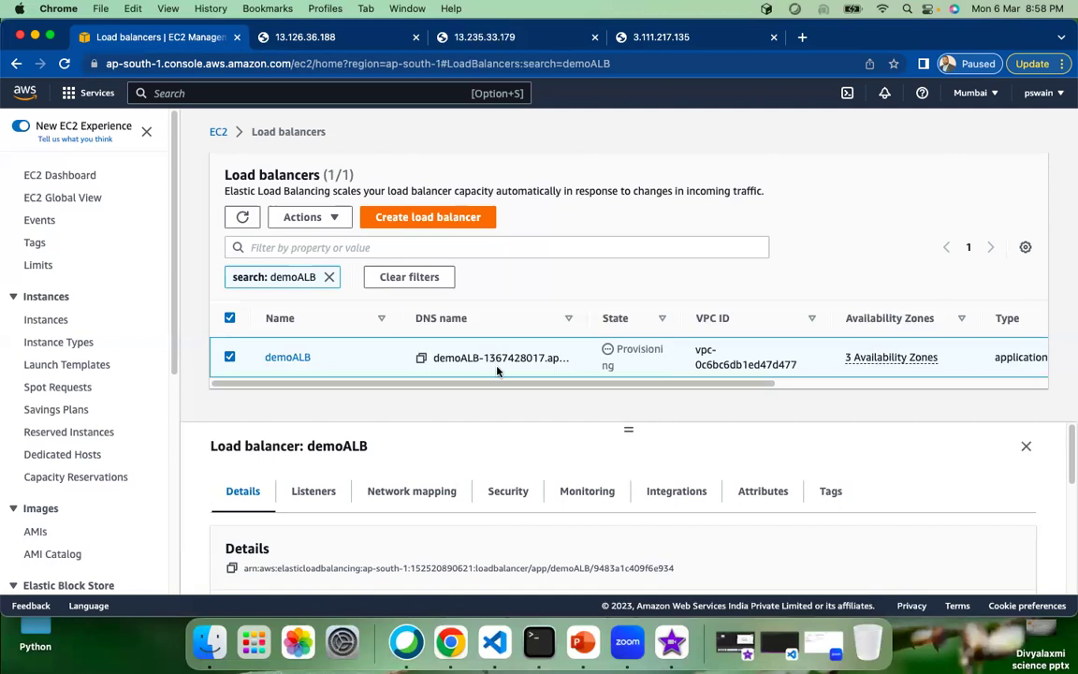
Examine demoALB's list columns and its details, including the DNS name, status, scheme and availability zones.
scroll(504, 387, "right", 5)
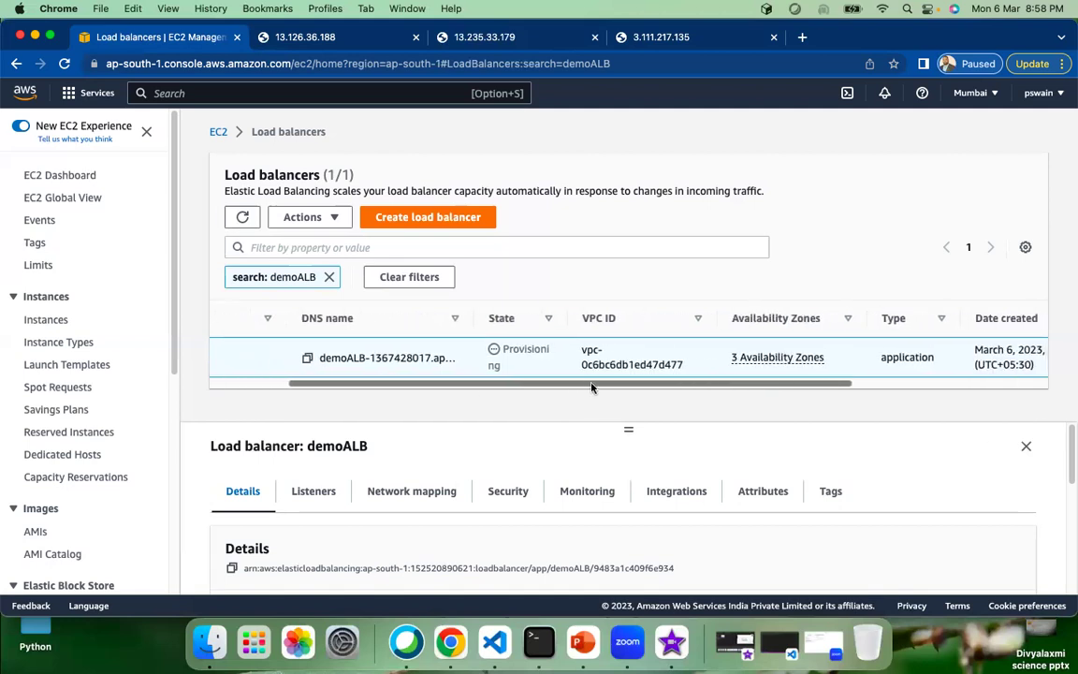
scroll(535, 344, "right", 5)
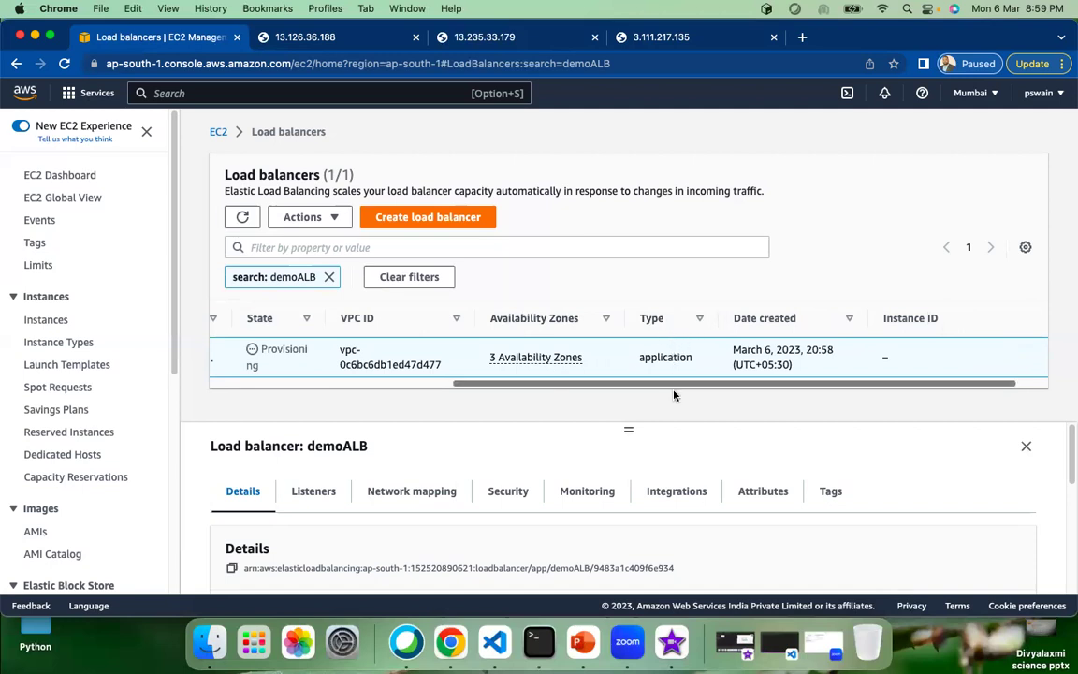
left_click_drag(680, 384, 307, 407)
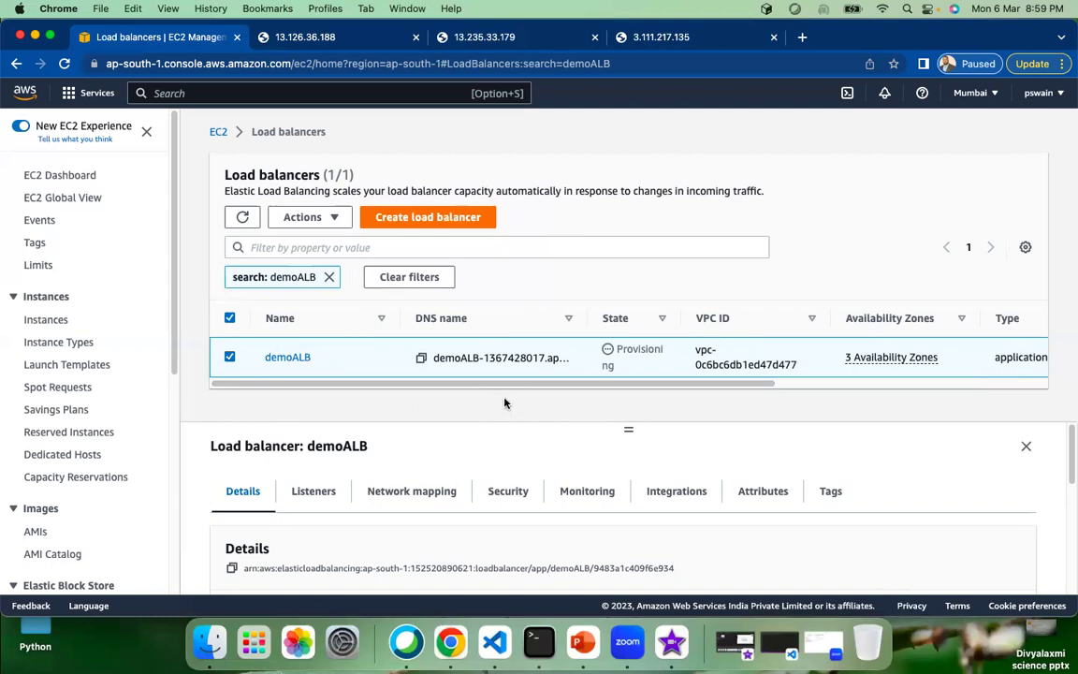
left_click_drag(629, 426, 627, 273)
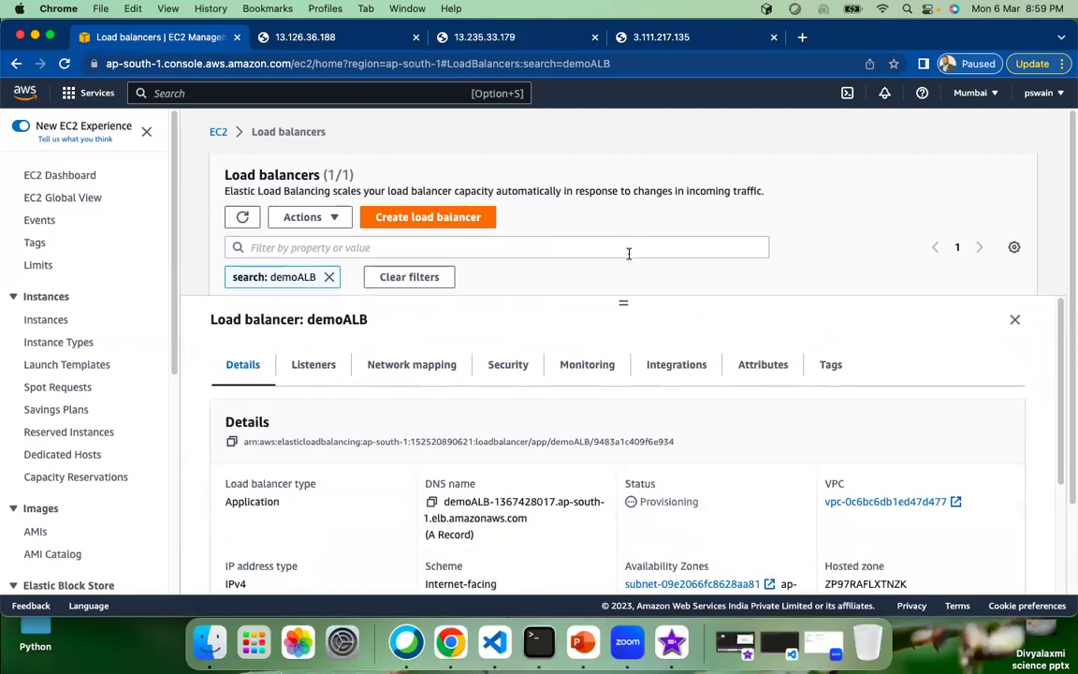
scroll(355, 455, "down", 2)
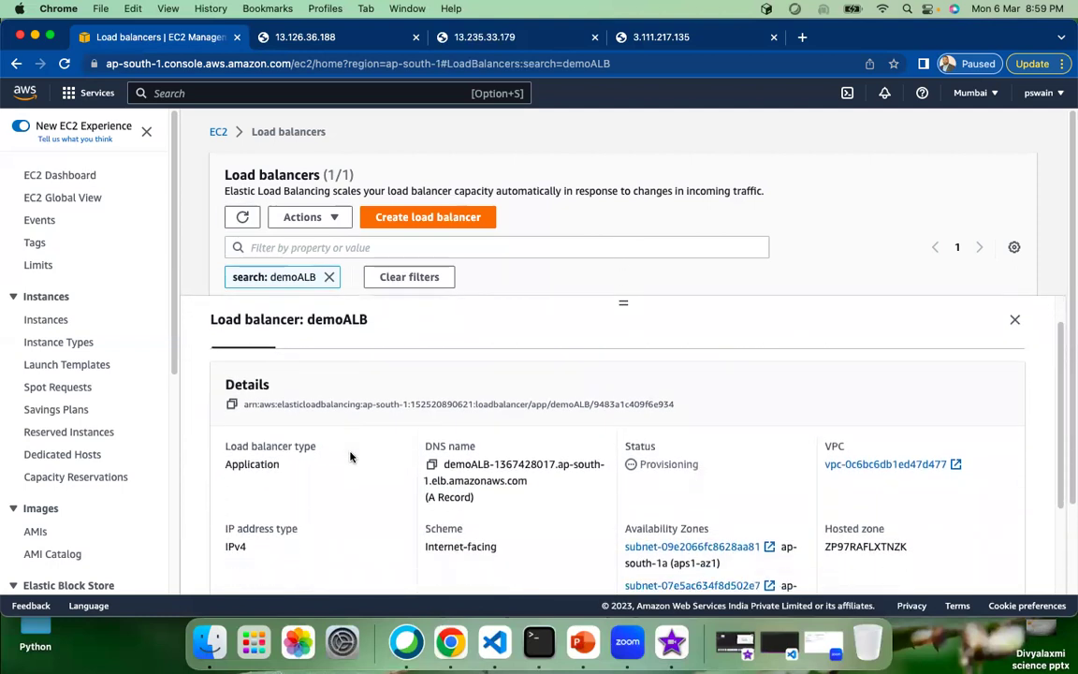
scroll(352, 456, "down", 1)
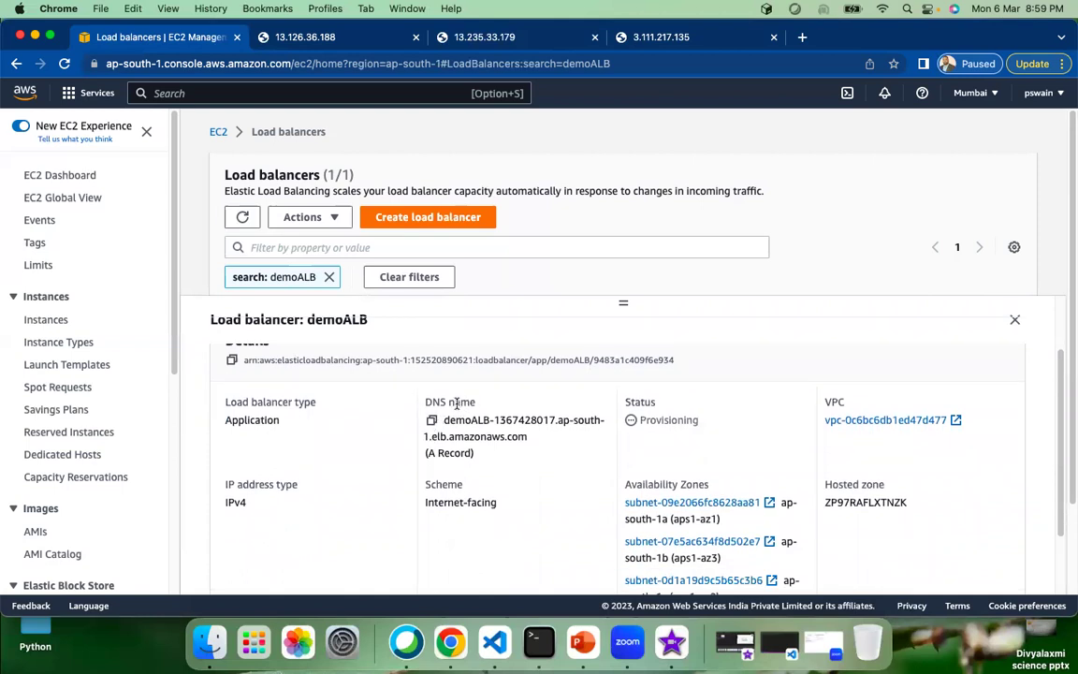
Compare the web pages served at 13.126.36.188, 13.235.33.179 and 3.111.217.135.
left_click(328, 36)
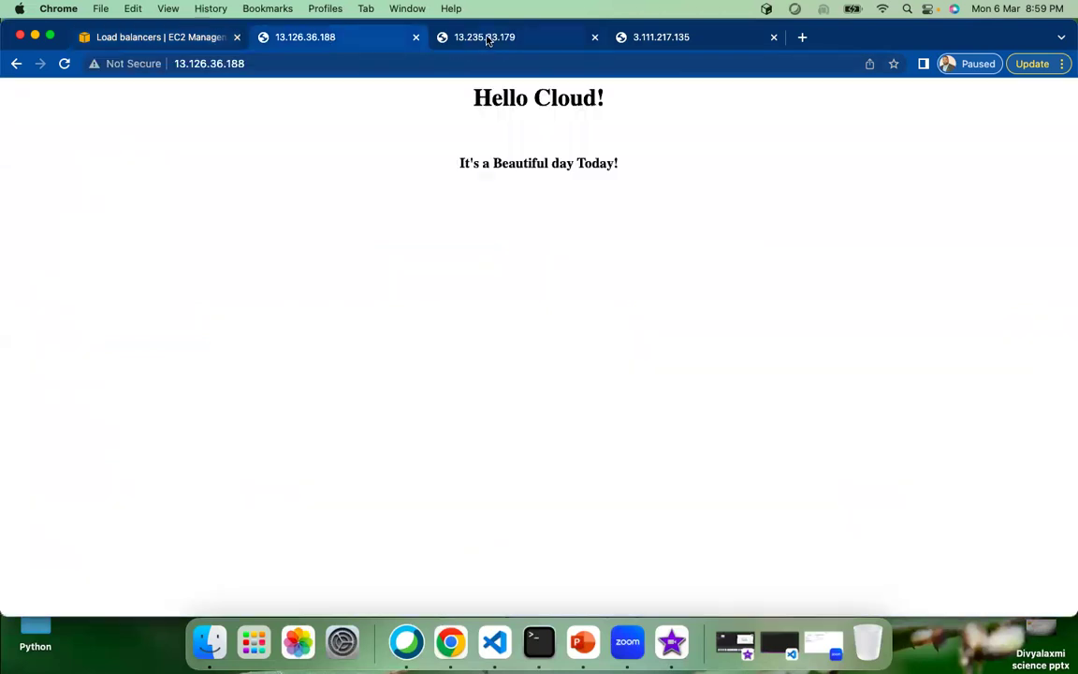
left_click(485, 40)
left_click(659, 39)
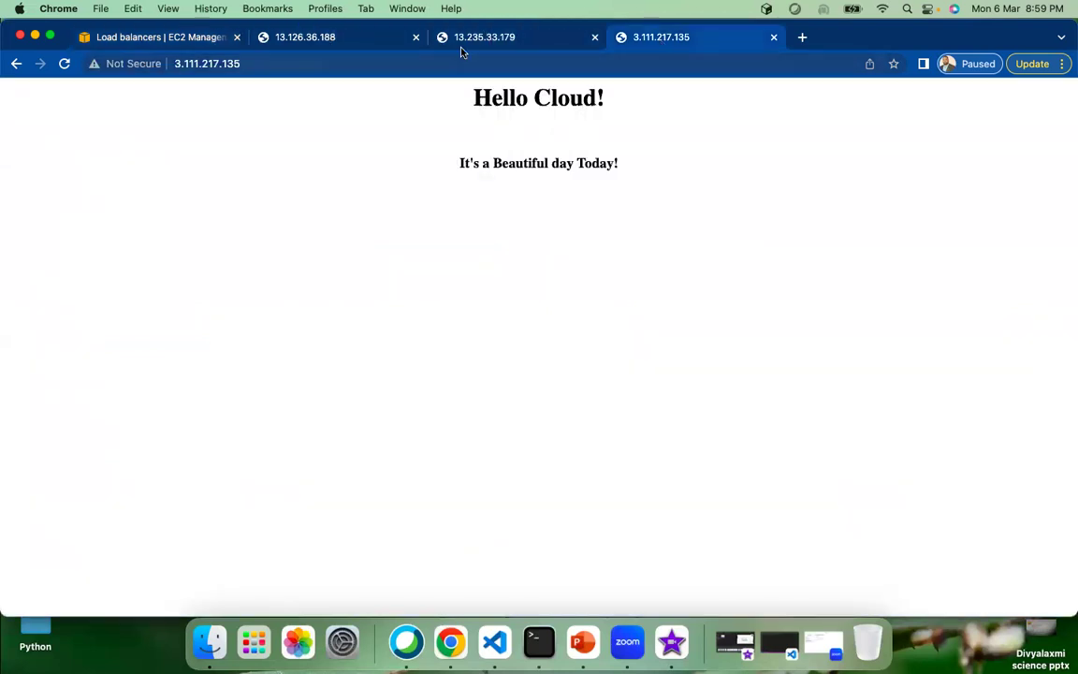
left_click(66, 64)
left_click(276, 37)
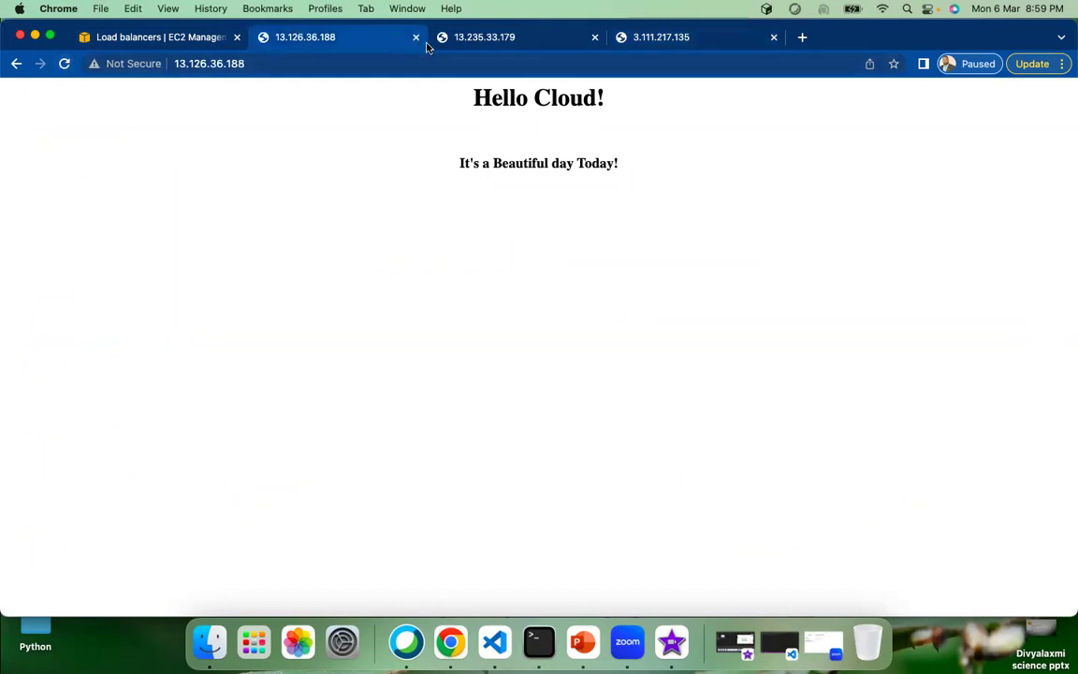
left_click(499, 42)
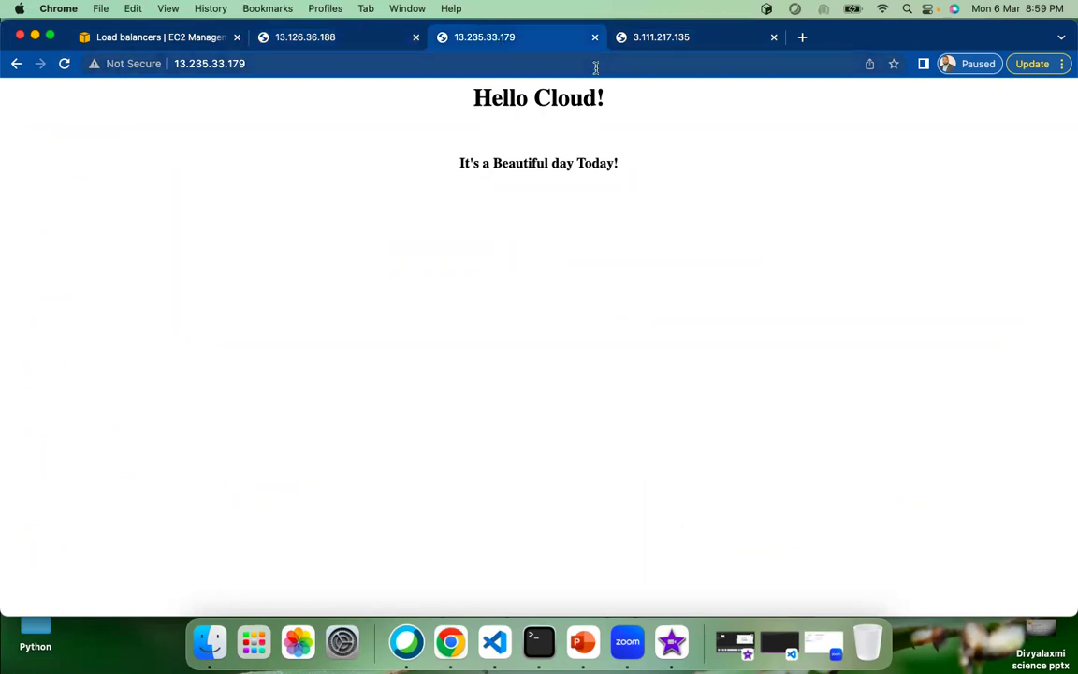
left_click(653, 44)
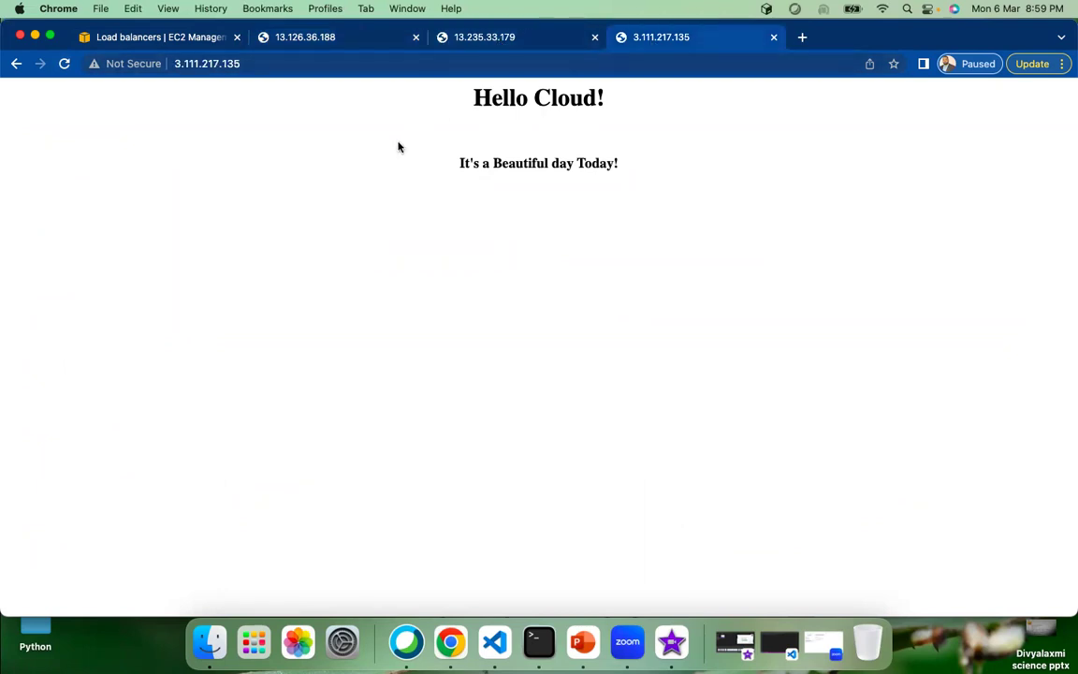
Close the three server web pages and return to demoALB's details.
left_click(416, 40)
left_click(416, 40)
left_click(415, 40)
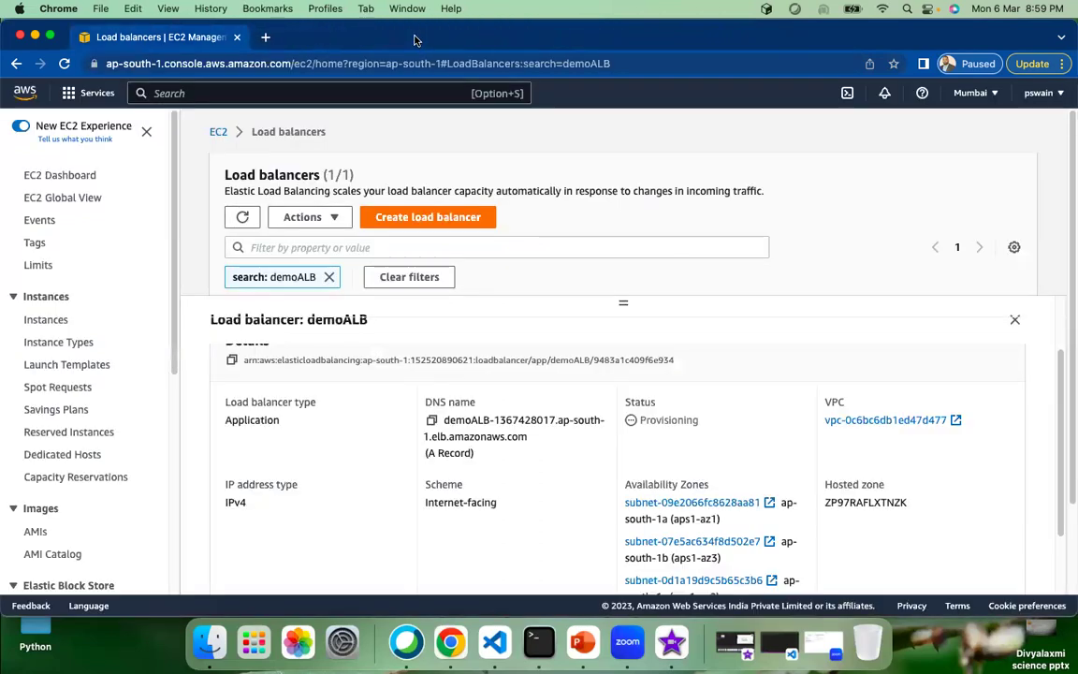
Copy demoALB's DNS name, enlarge the list area above its details and refresh the load balancer's state.
left_click(432, 420)
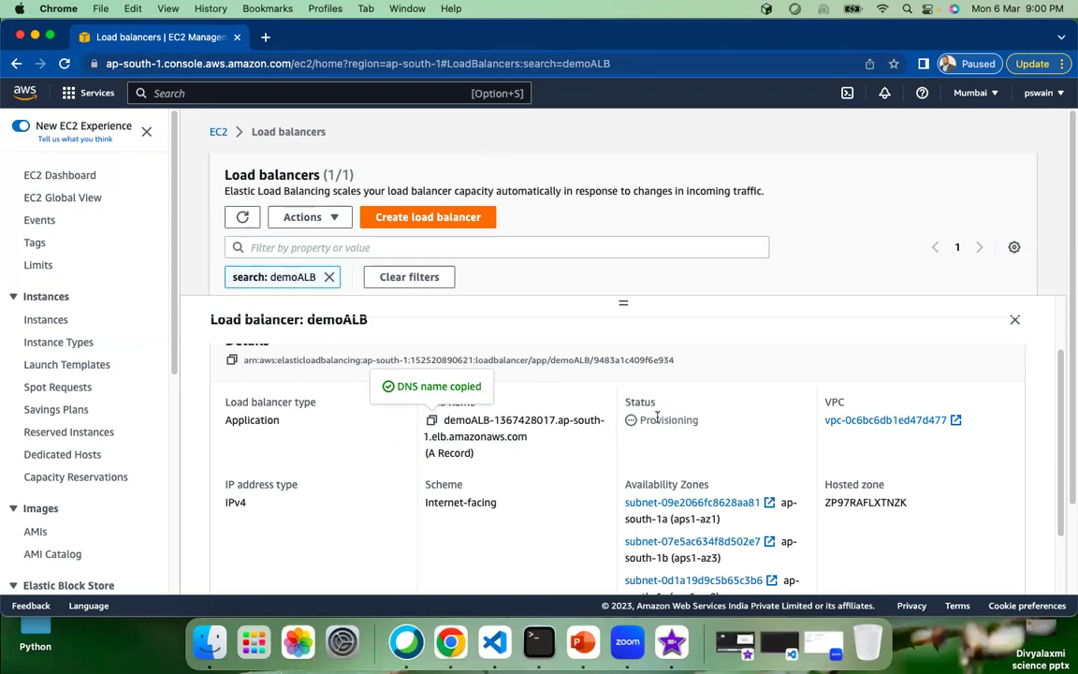
left_click_drag(624, 302, 632, 430)
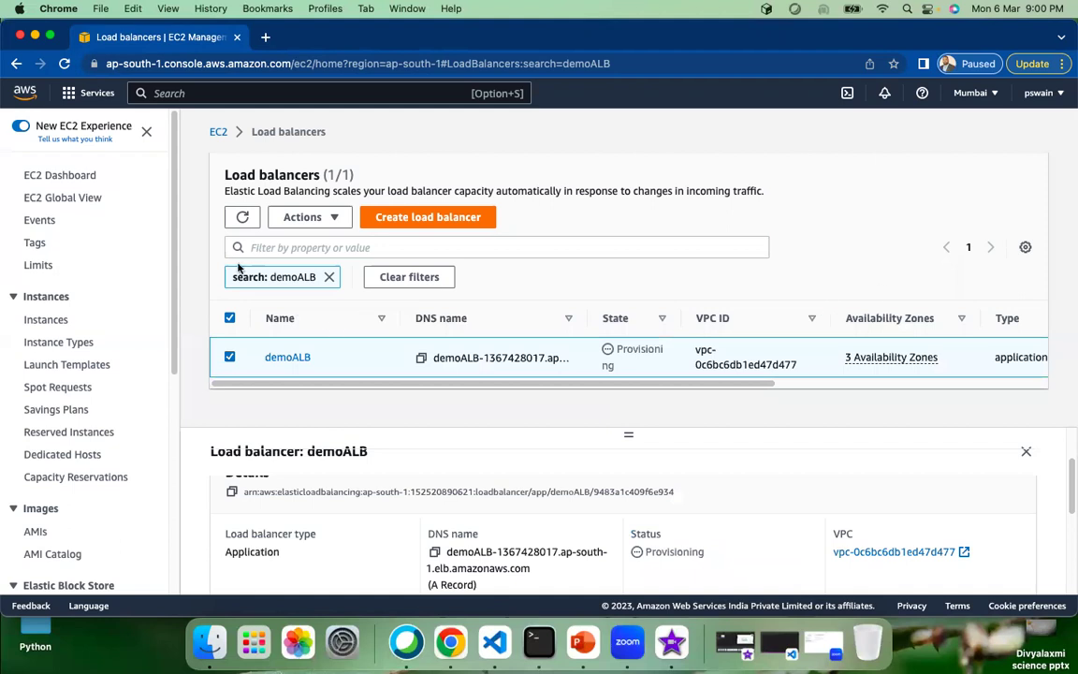
left_click(244, 217)
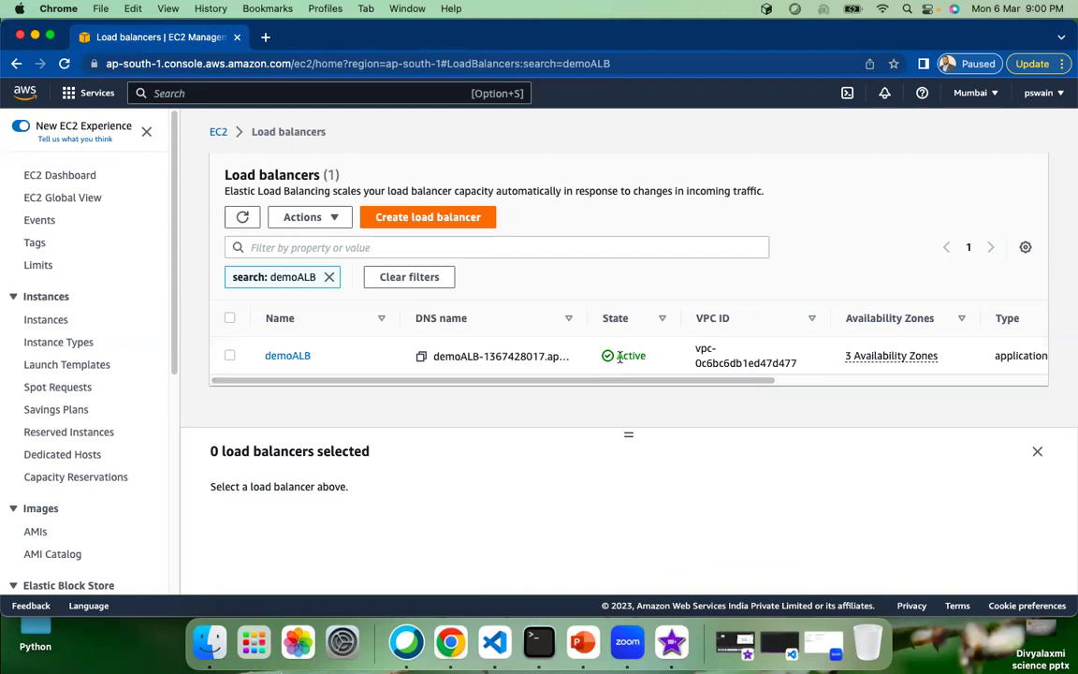
left_click_drag(626, 381, 529, 392)
View the target groups and select demoALBTG to review its details and target health summary.
scroll(111, 418, "down", 10)
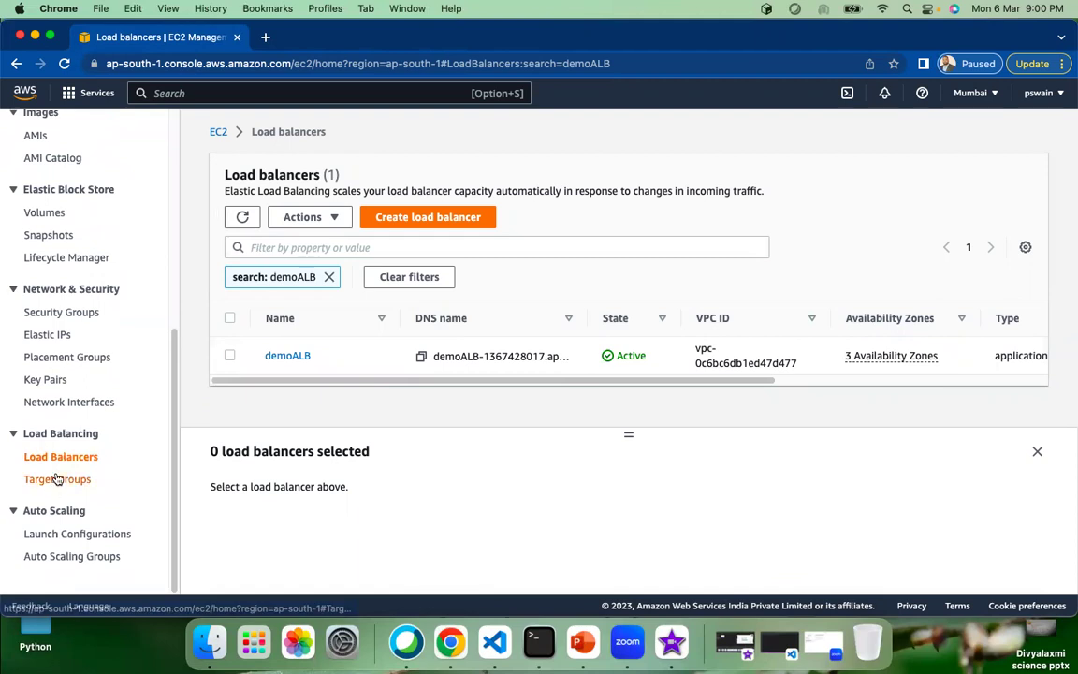
left_click(56, 479)
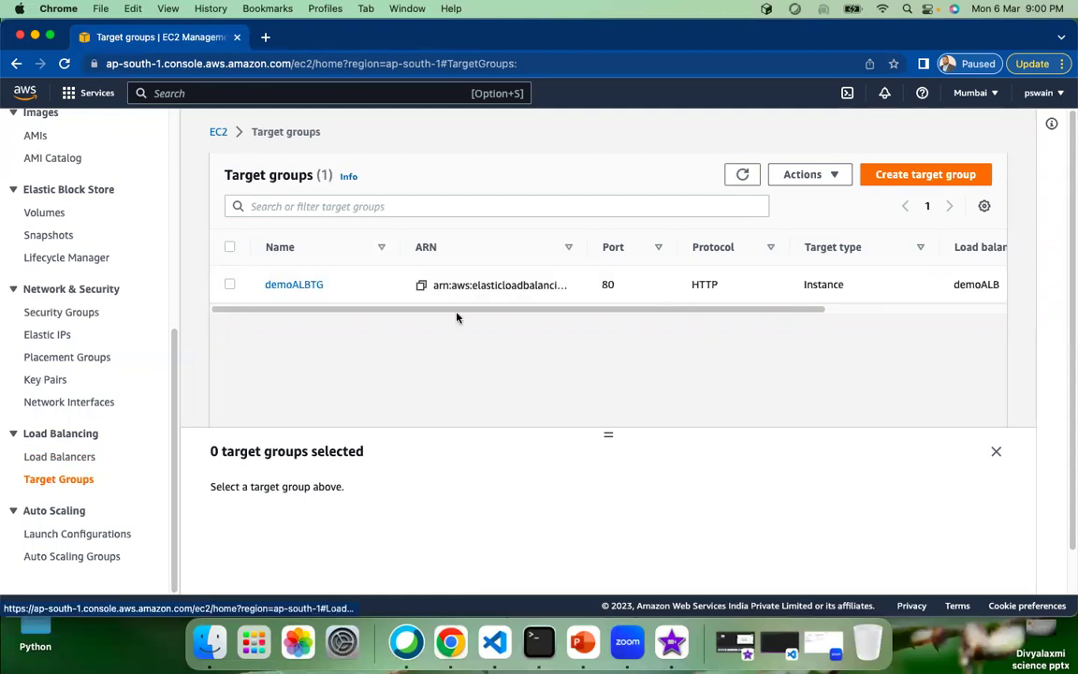
left_click(230, 284)
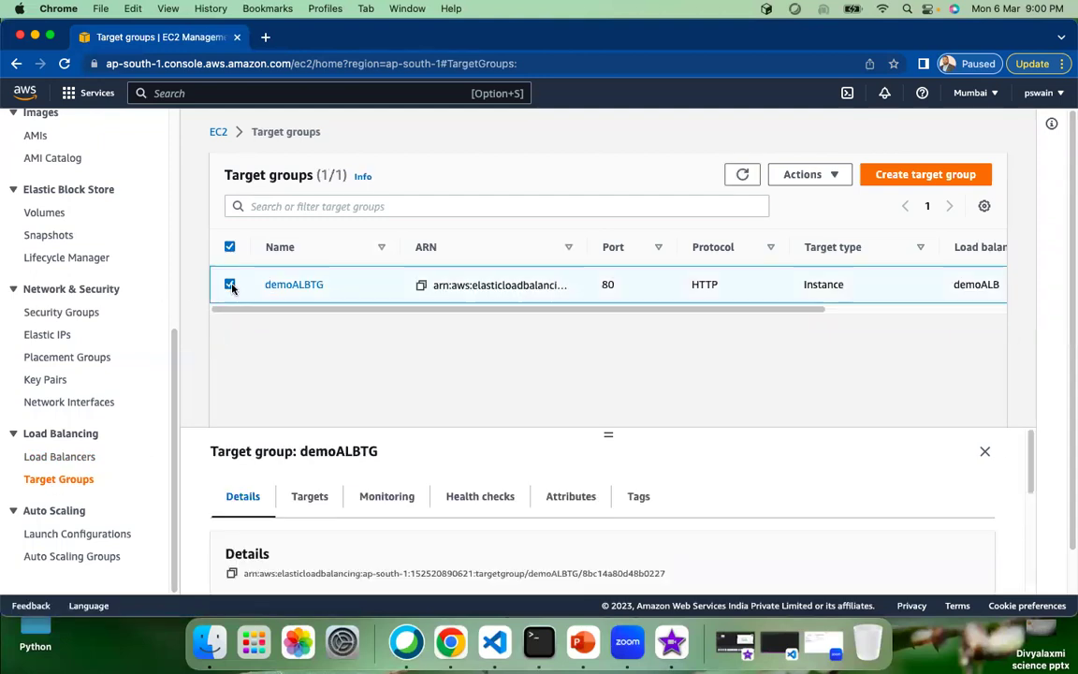
scroll(669, 464, "down", 1)
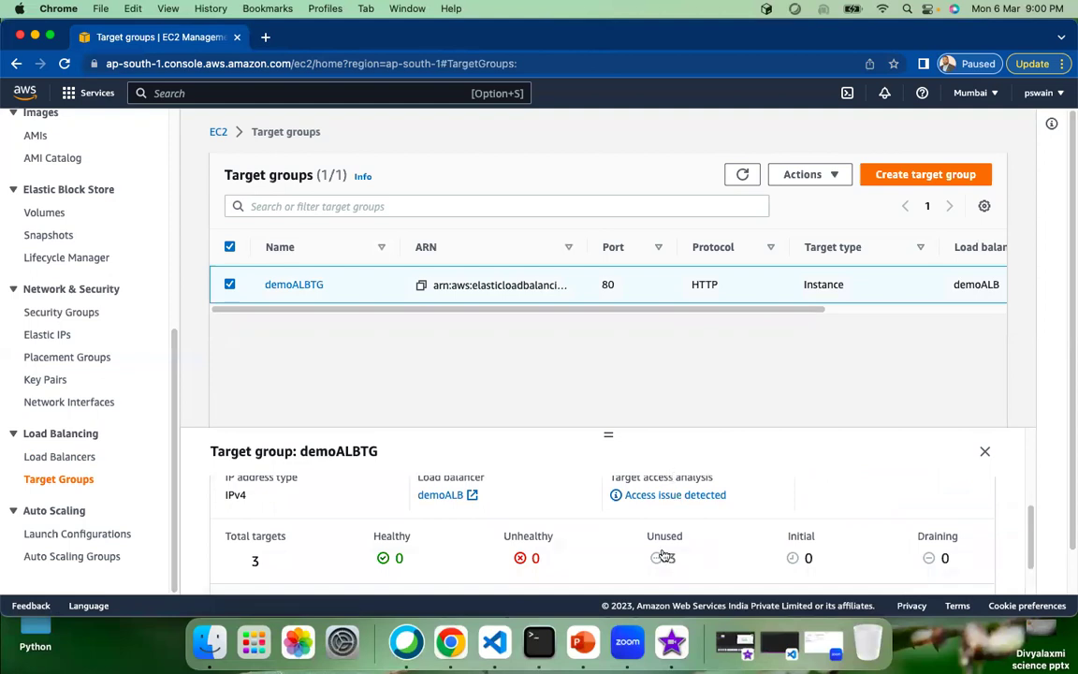
scroll(494, 558, "up", 3)
scroll(494, 559, "up", 4)
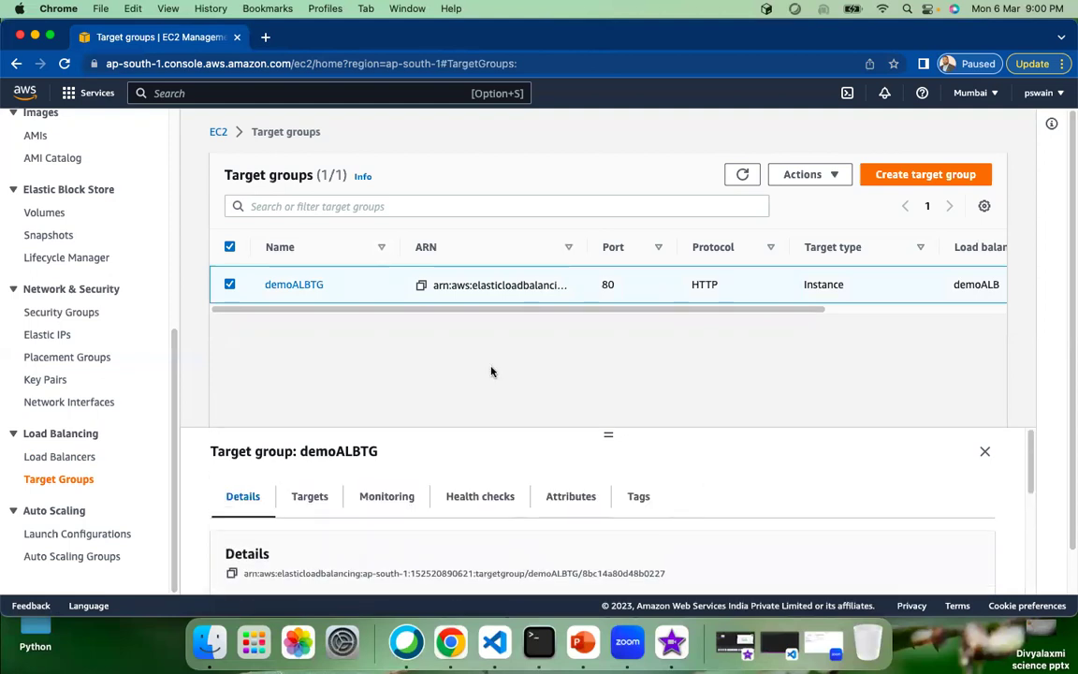
Open the demoALBTG target group and refresh its registered targets to check their health status.
left_click(297, 288)
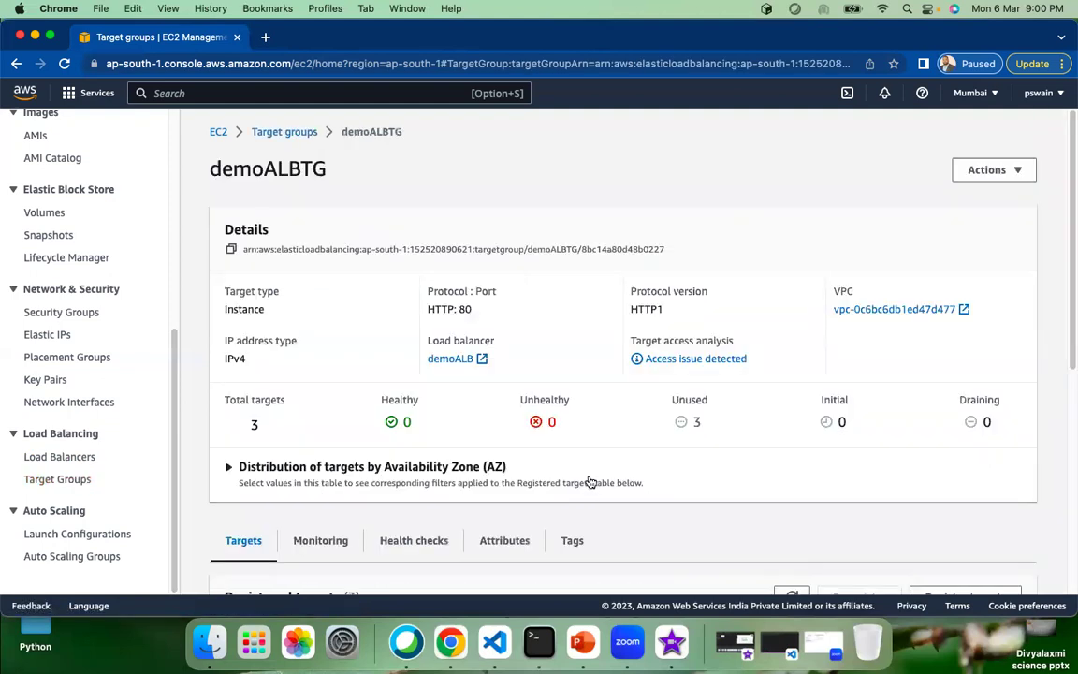
scroll(640, 483, "down", 5)
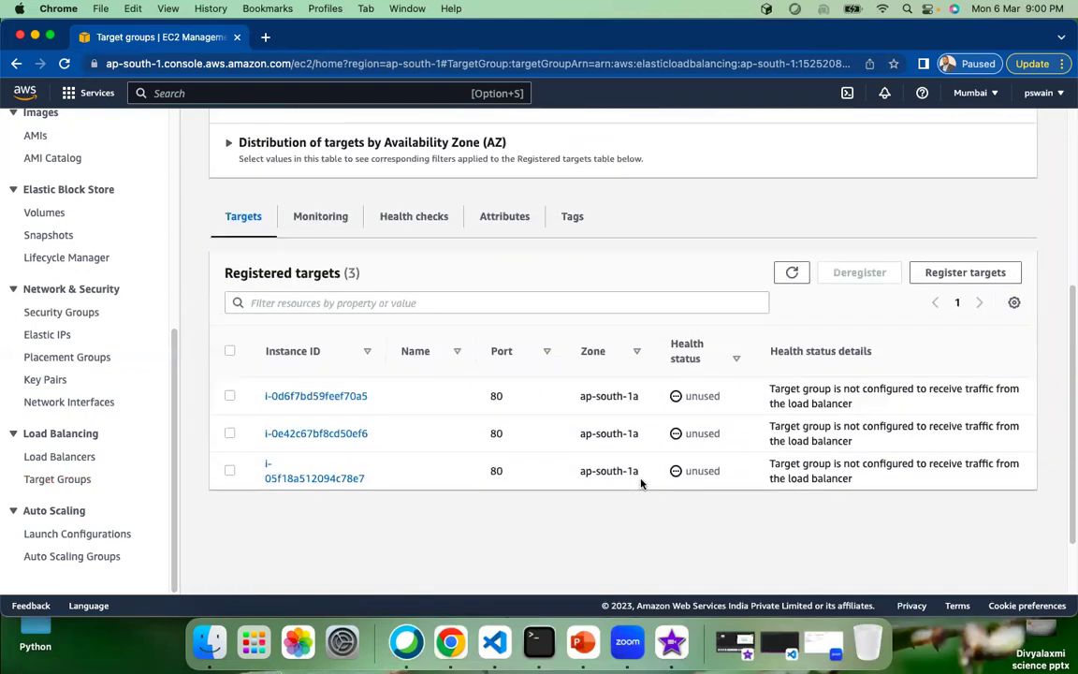
left_click(792, 272)
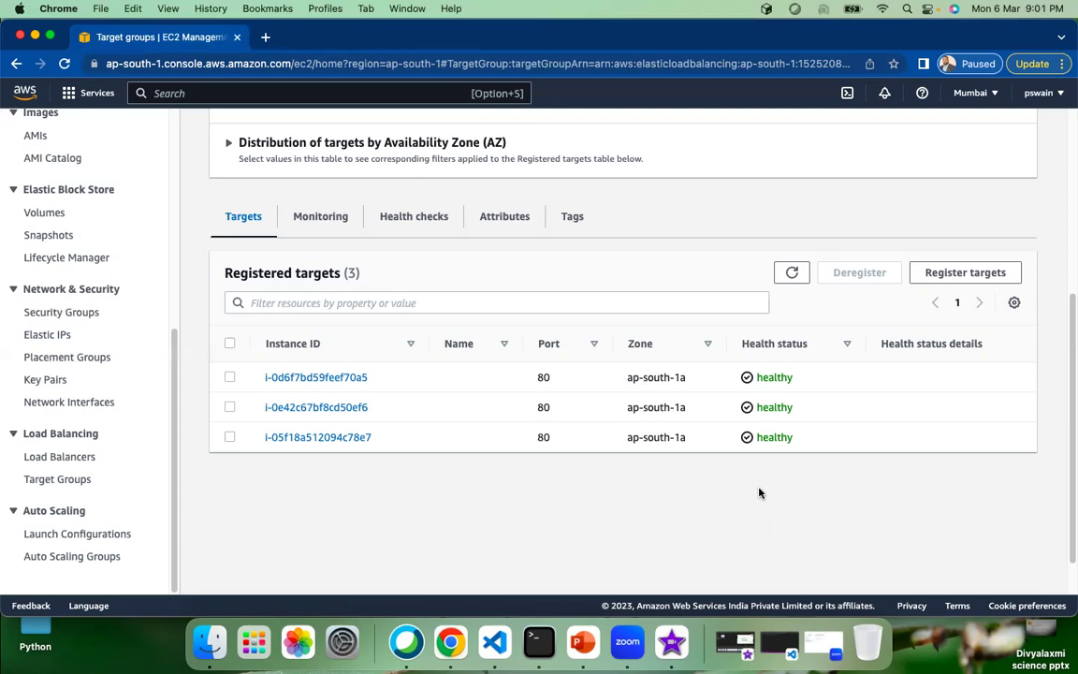
left_click(792, 273)
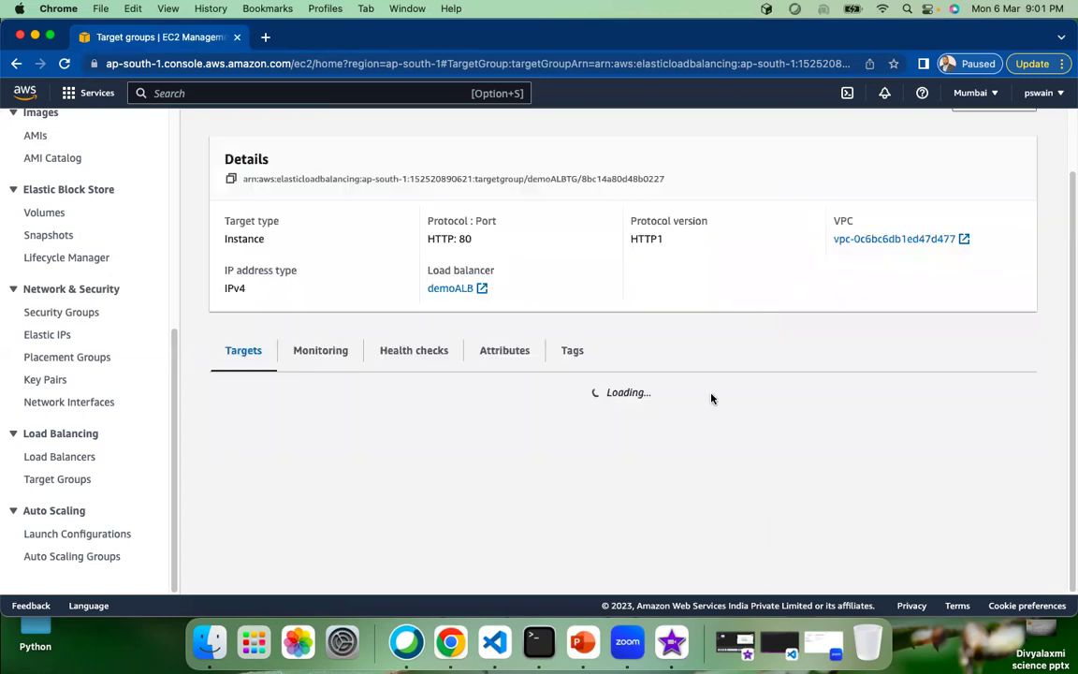
scroll(684, 384, "up", 3)
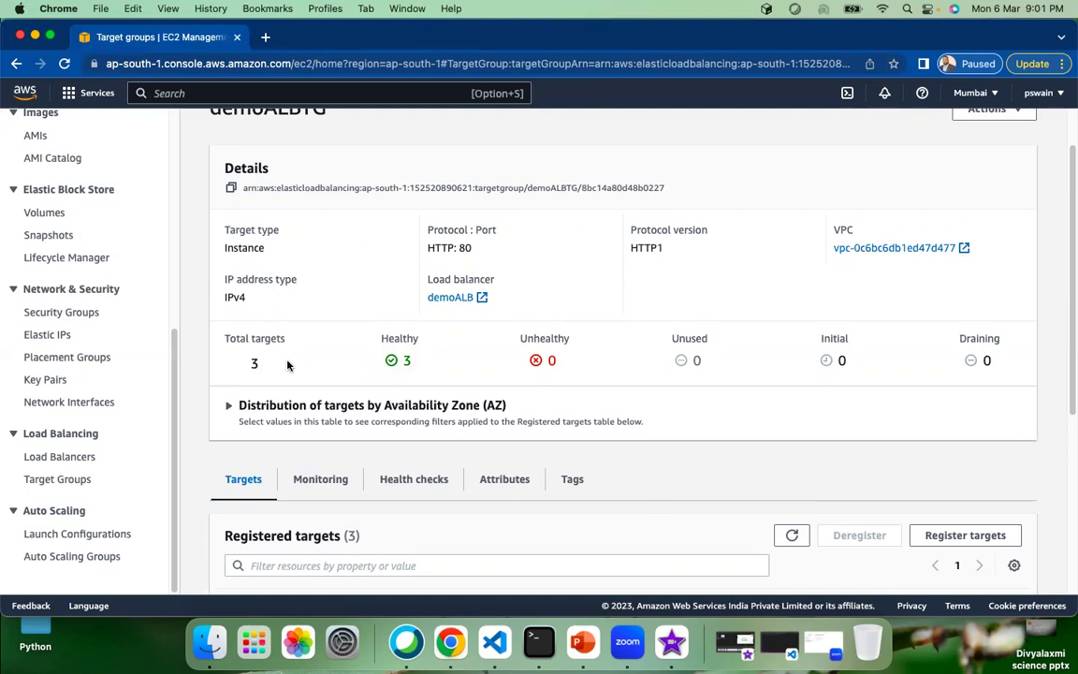
scroll(272, 346, "up", 2)
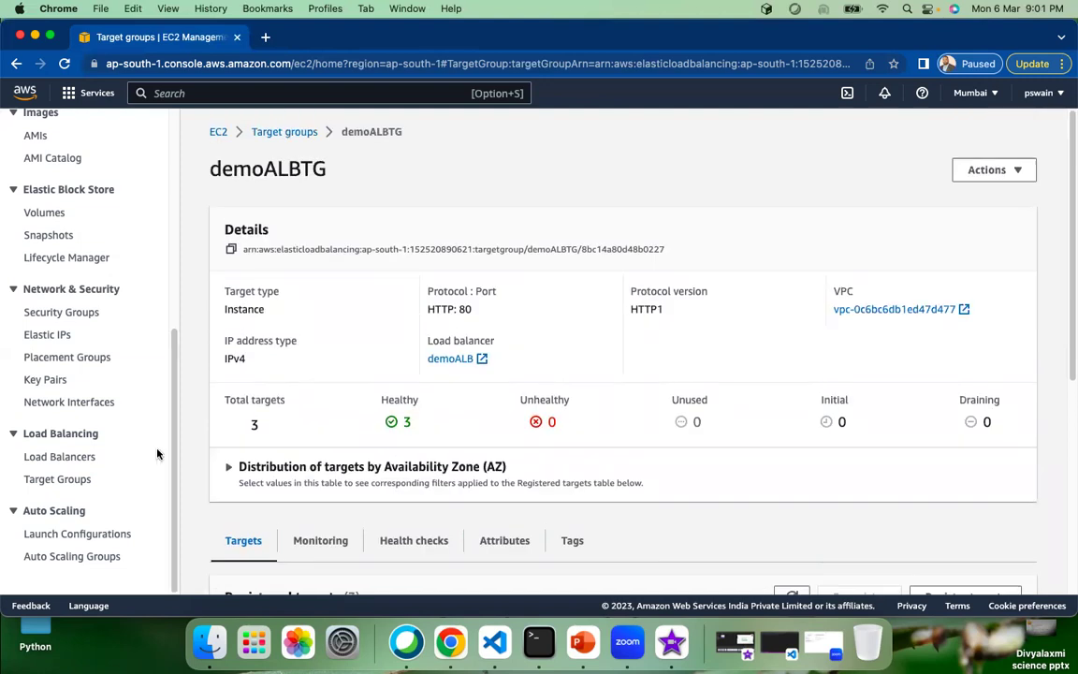
Select demoALB in the load balancer list, copy its DNS name and load that address in a new browser tab.
left_click(51, 458)
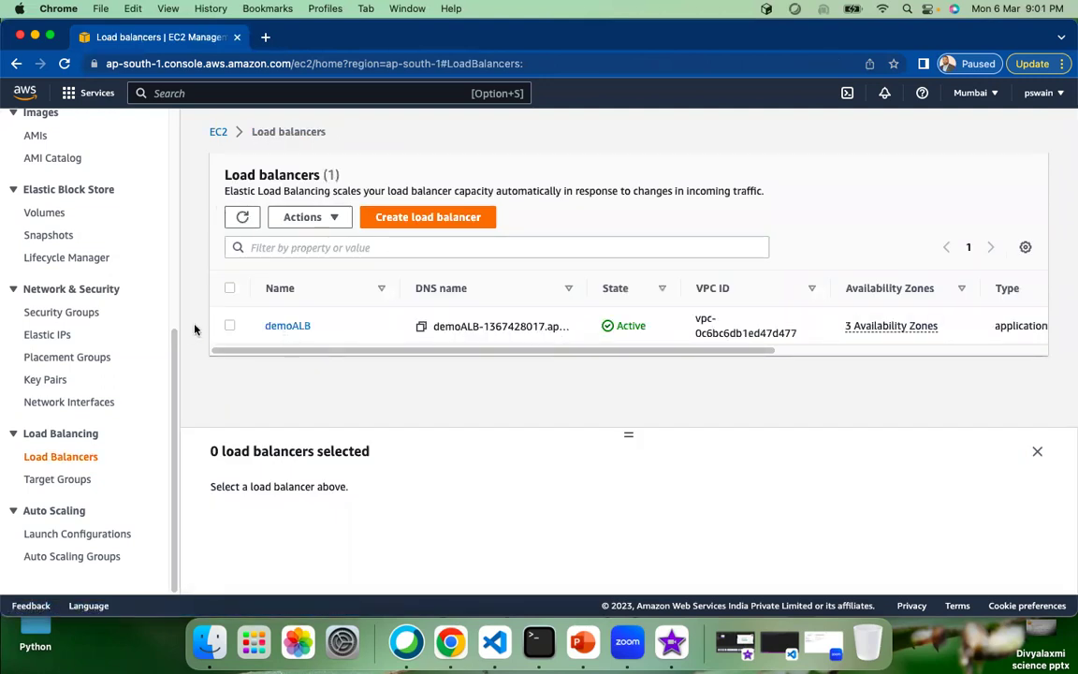
left_click(229, 288)
scroll(395, 475, "down", 2)
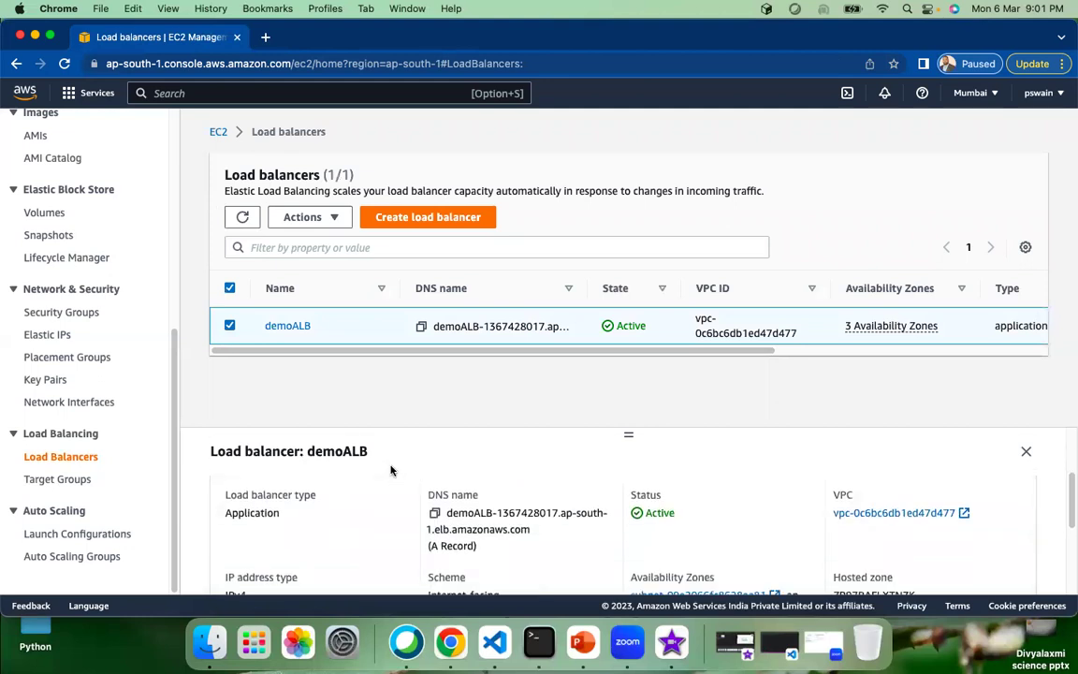
left_click(435, 514)
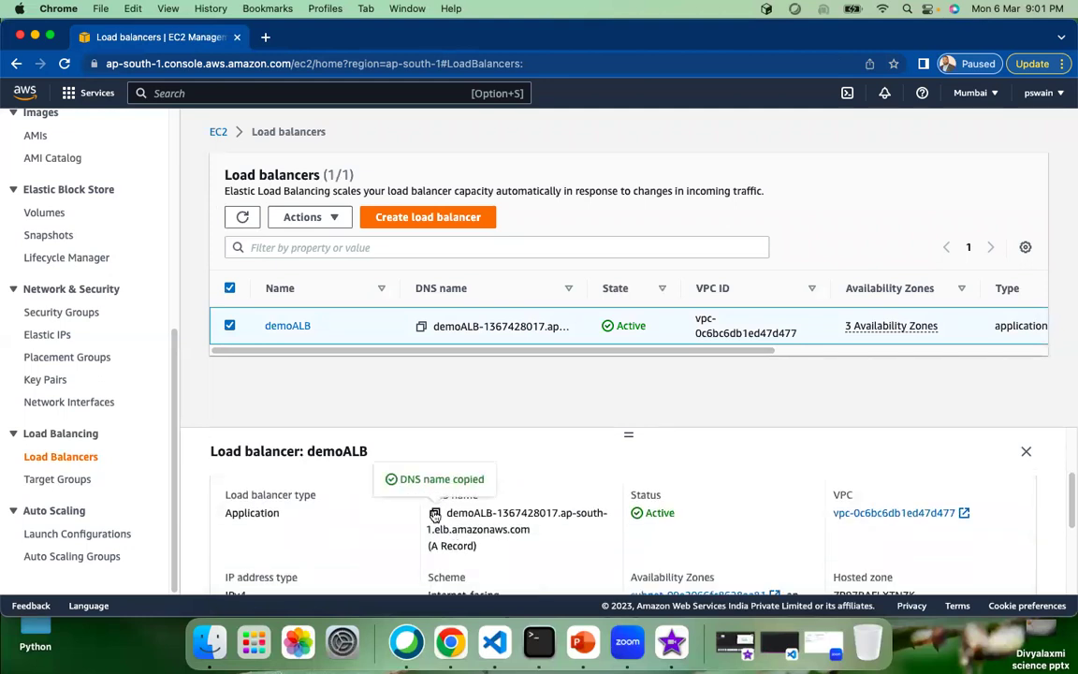
left_click(266, 37)
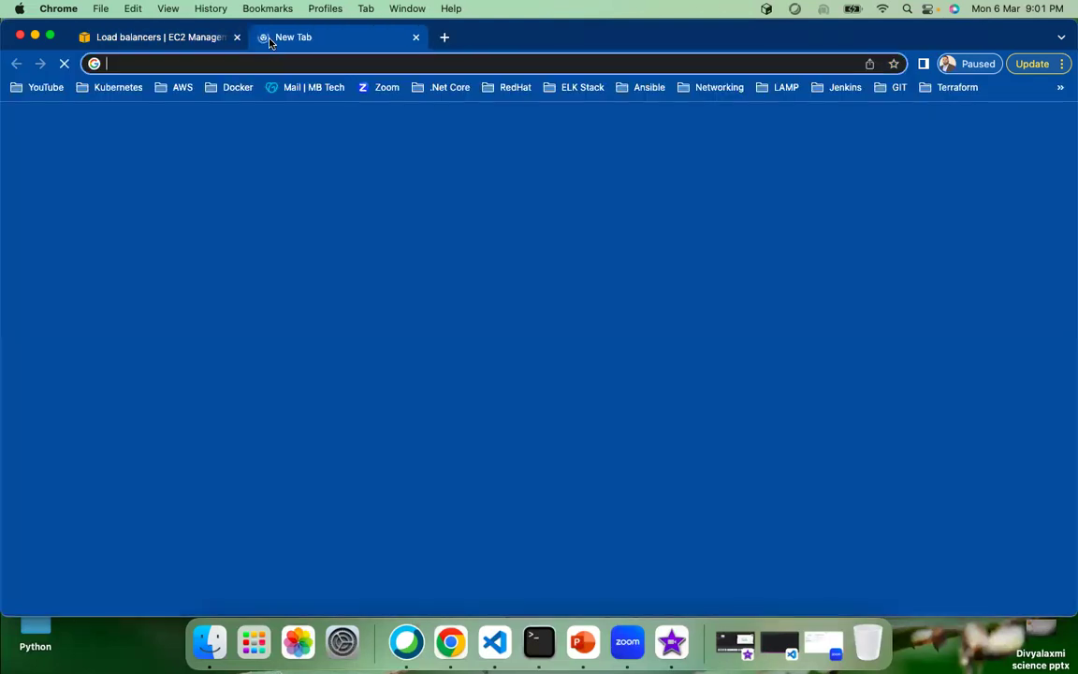
key("super+v")
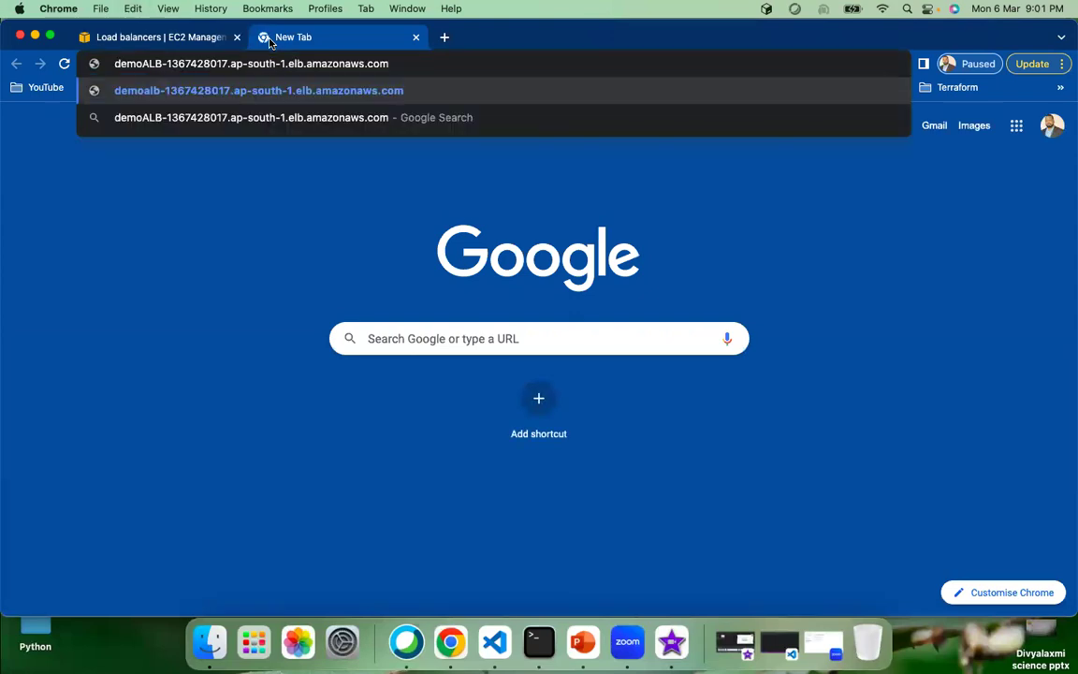
key("Return")
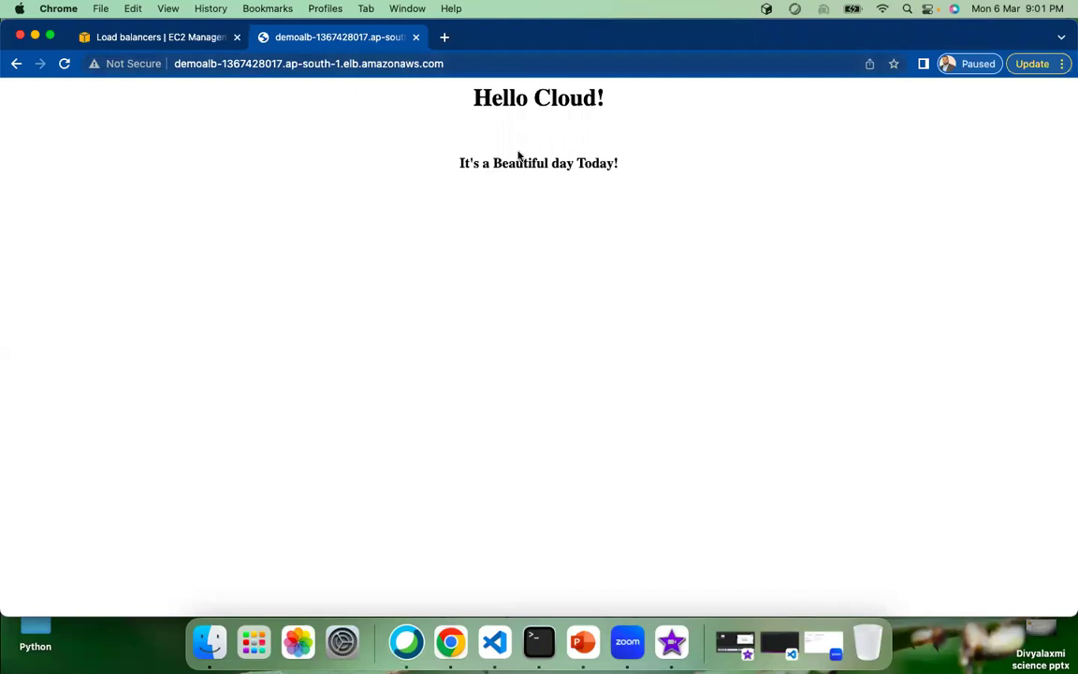
Return to the AWS console and view the EC2 dashboard.
left_click(125, 37)
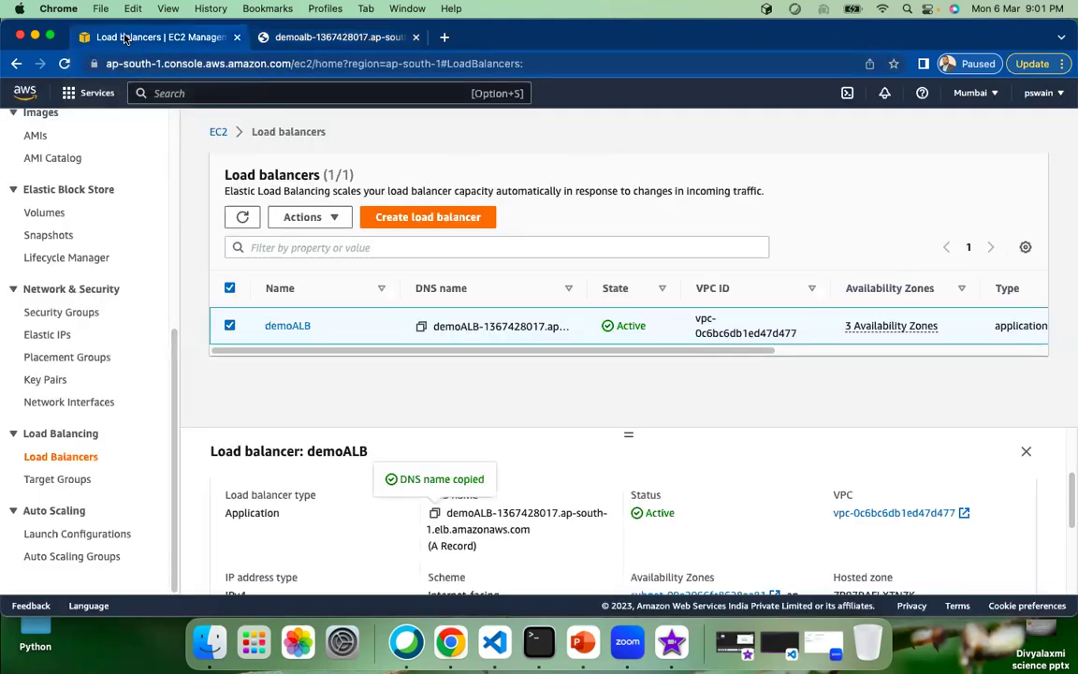
scroll(21, 135, "up", 5)
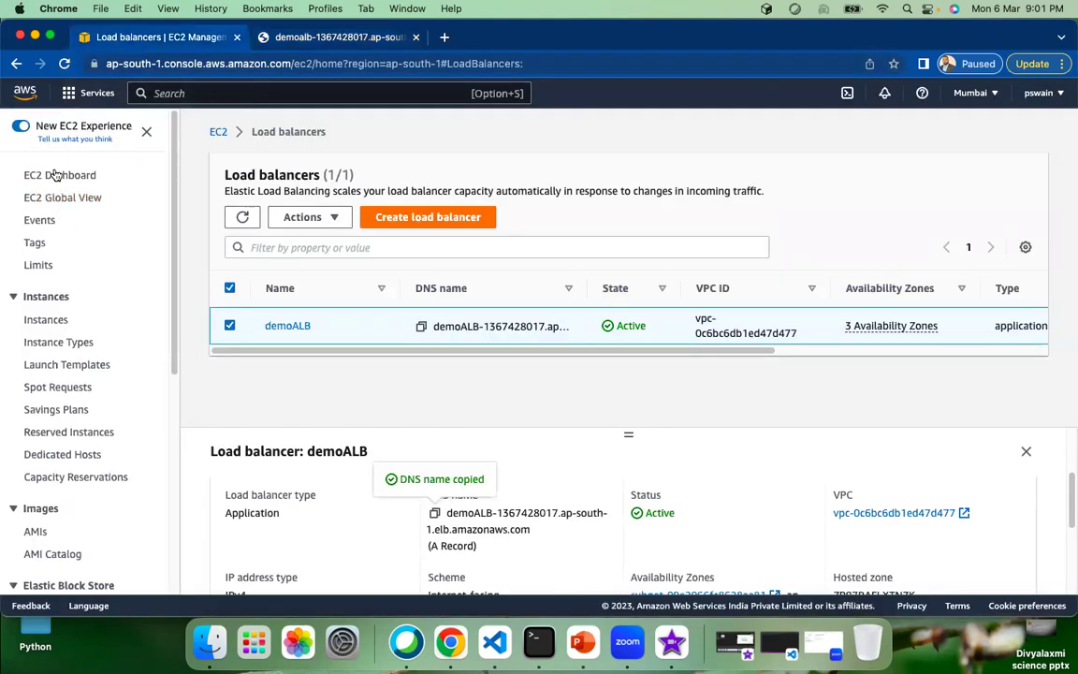
left_click(56, 177)
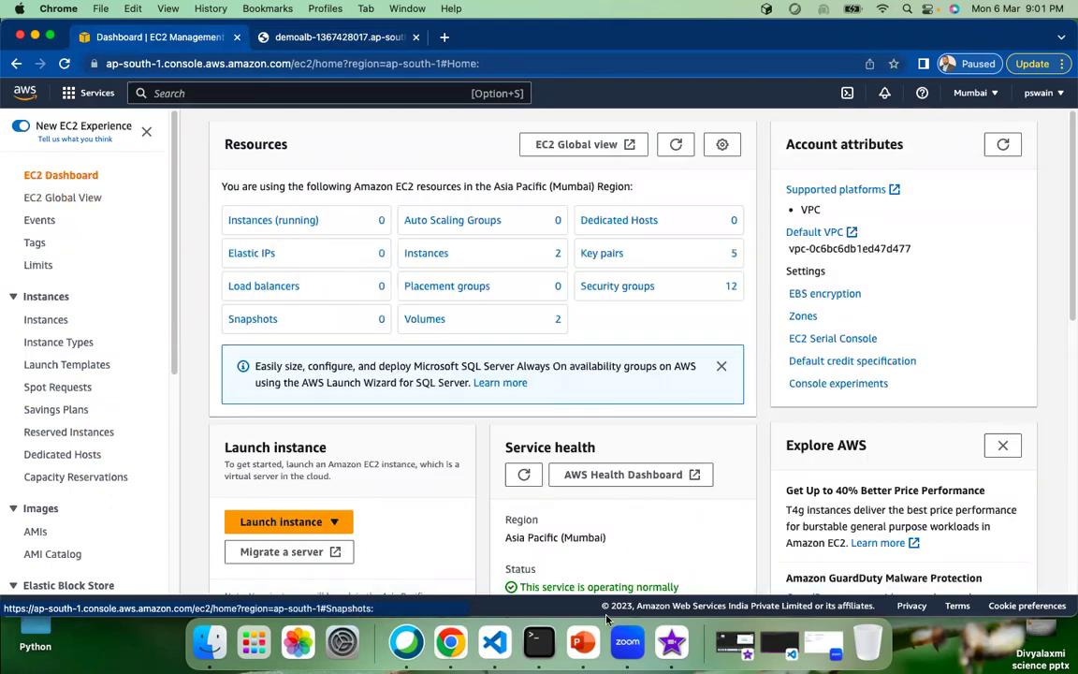
Switch to Terminal and reopen index.html for editing on web server 13.126.36.188 with "sudo vi index.html".
left_click(539, 635)
key("Up")
key("Return")
Insert the lines "<h2>Server No1</h2>" and "<br>" between the existing <br> and the <h3> heading of index.html.
key("Up")
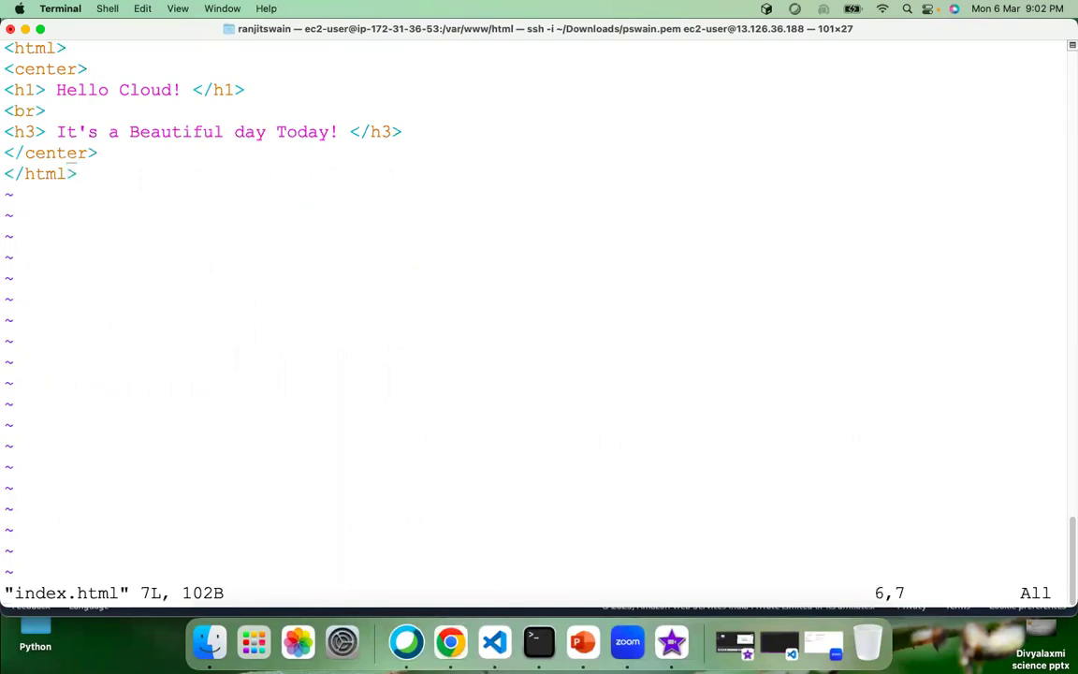
key("Up")
key("Up")
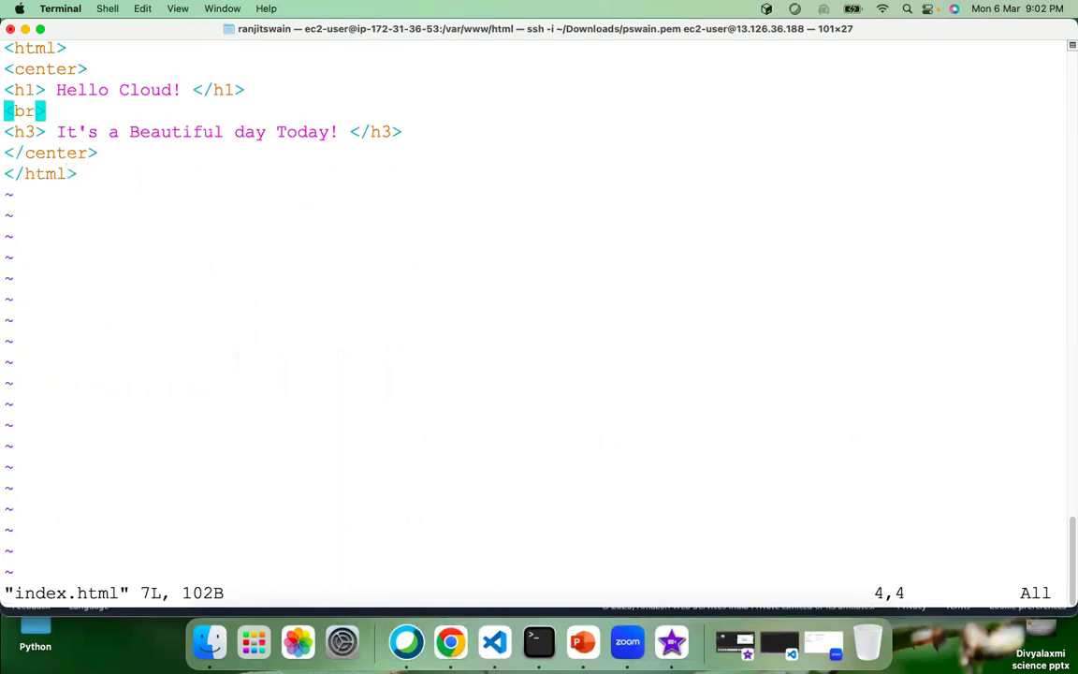
key("o")
type("<br>")
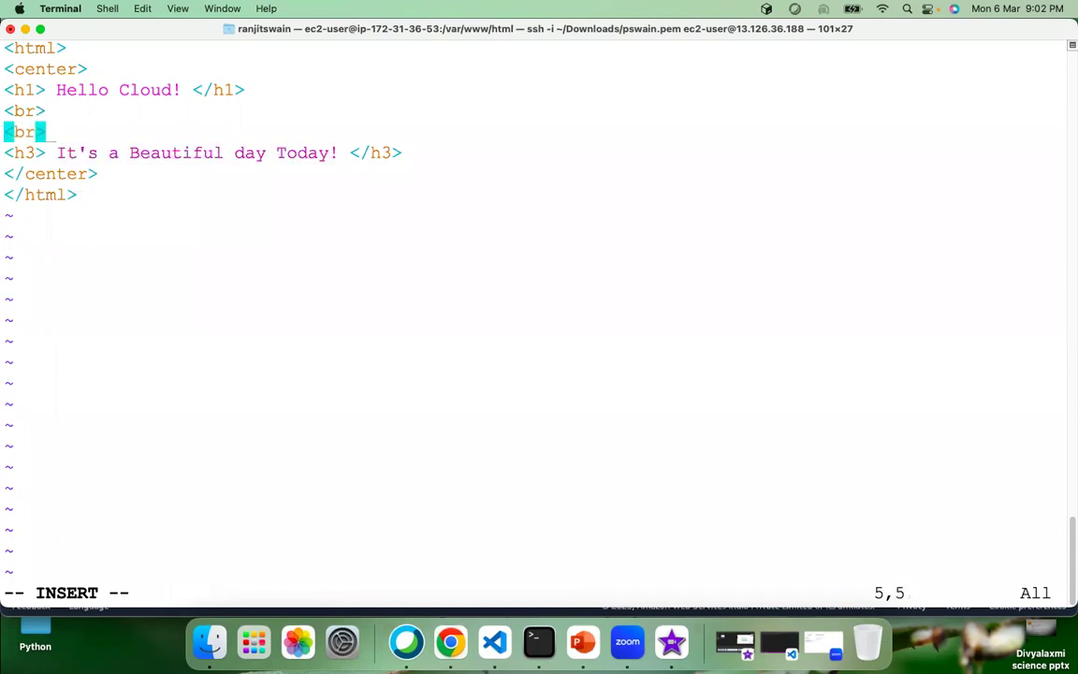
key("Up")
key("Return")
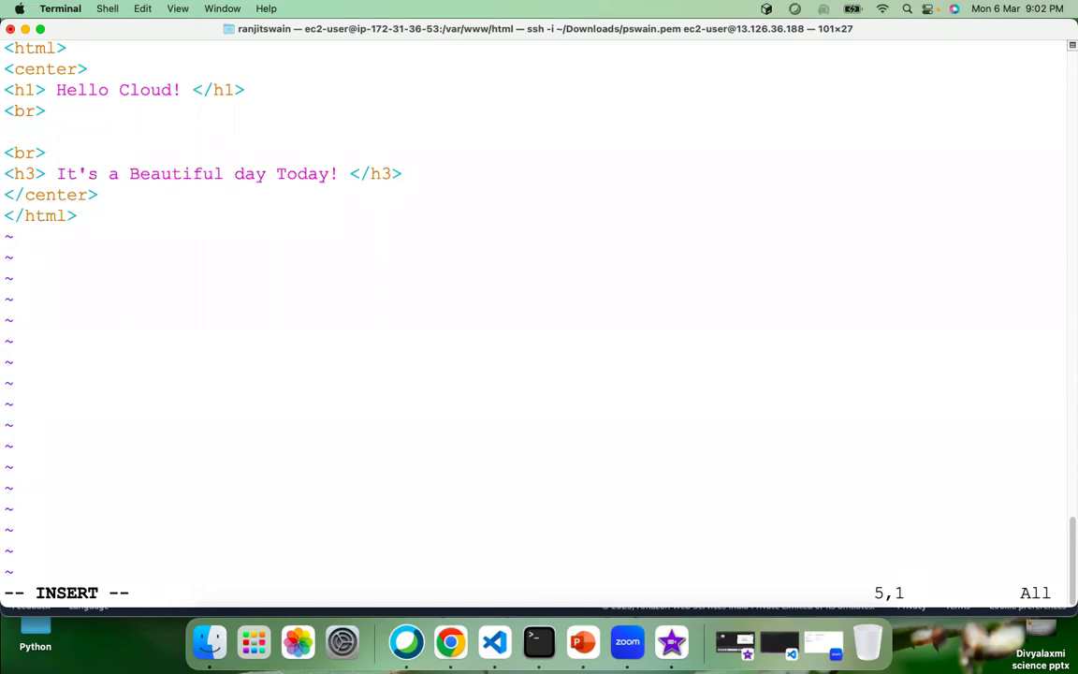
type("<h2>Server No")
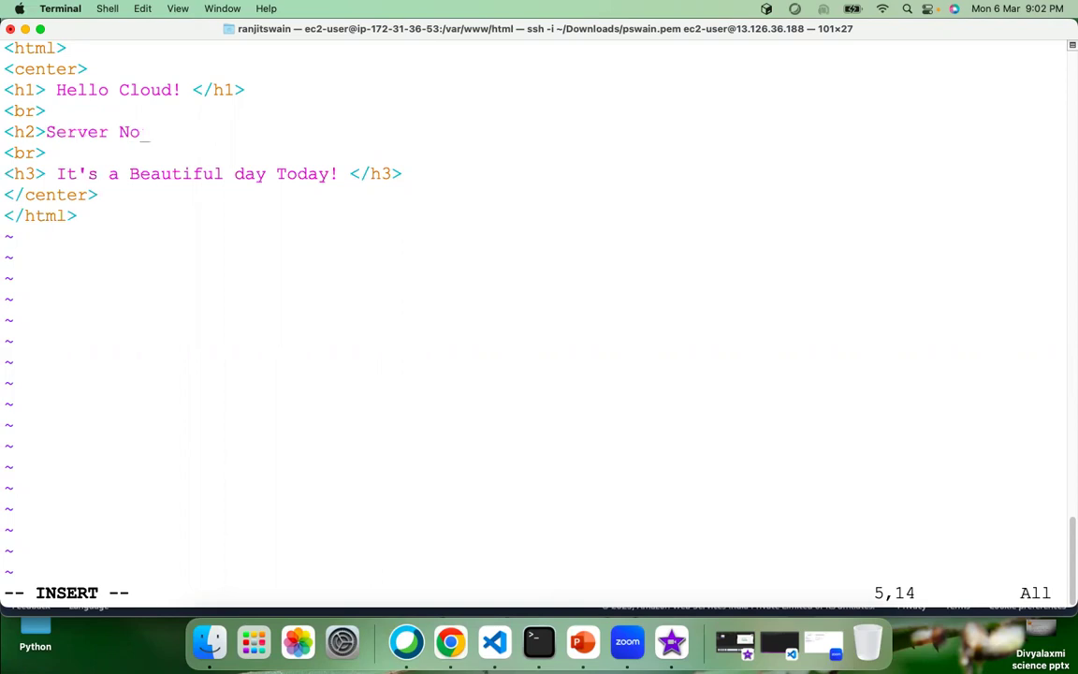
type("1</h2>")
key("Escape")
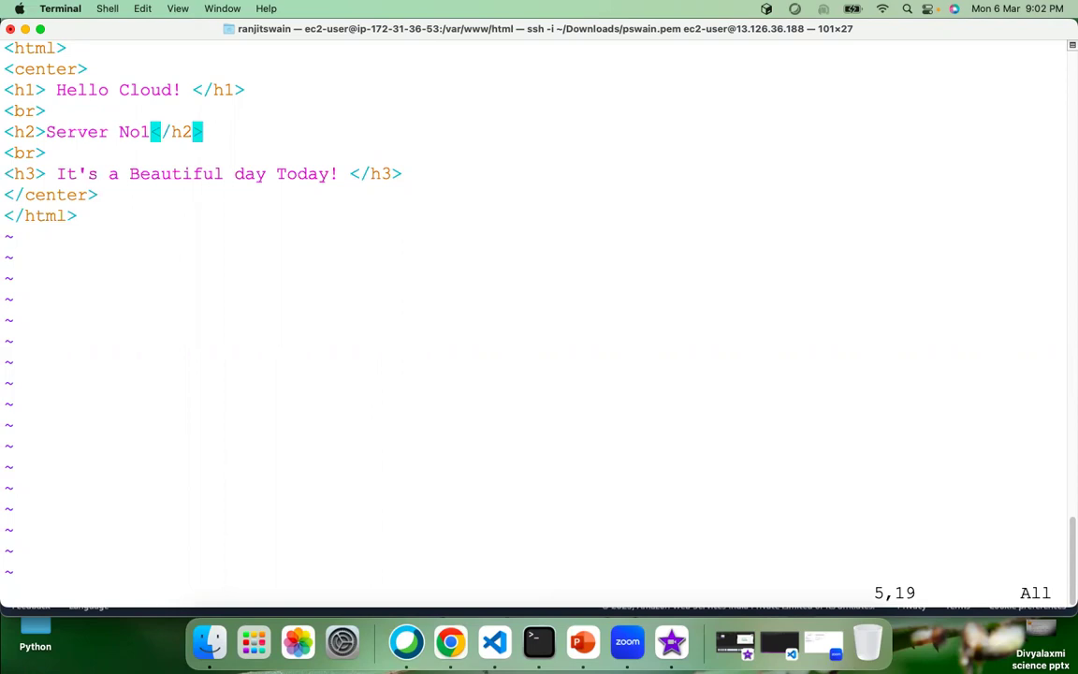
Add a hyphen to the new h2 heading so it reads "Server No-1".
key("Left")
key("Left")
key("Left")
key("Left")
key("Left")
key("Up")
key("Left")
key("Left")
key("Left")
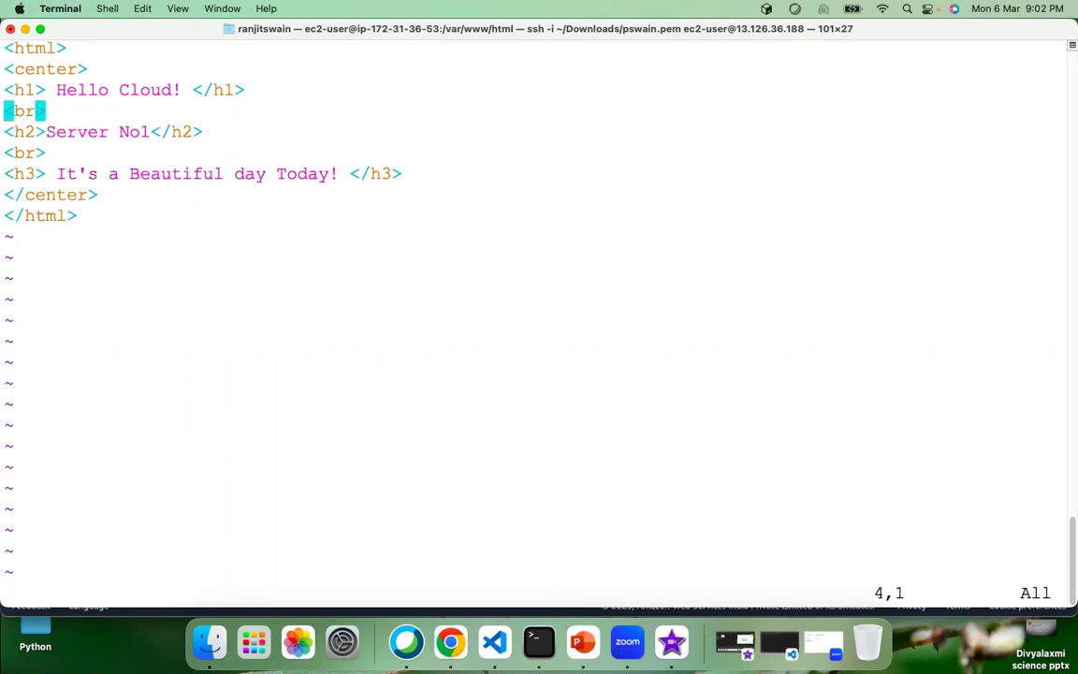
key("Down")
key("Right")
key("Right")
key("Right")
key("Right")
key("Right")
key("Right")
key("Right")
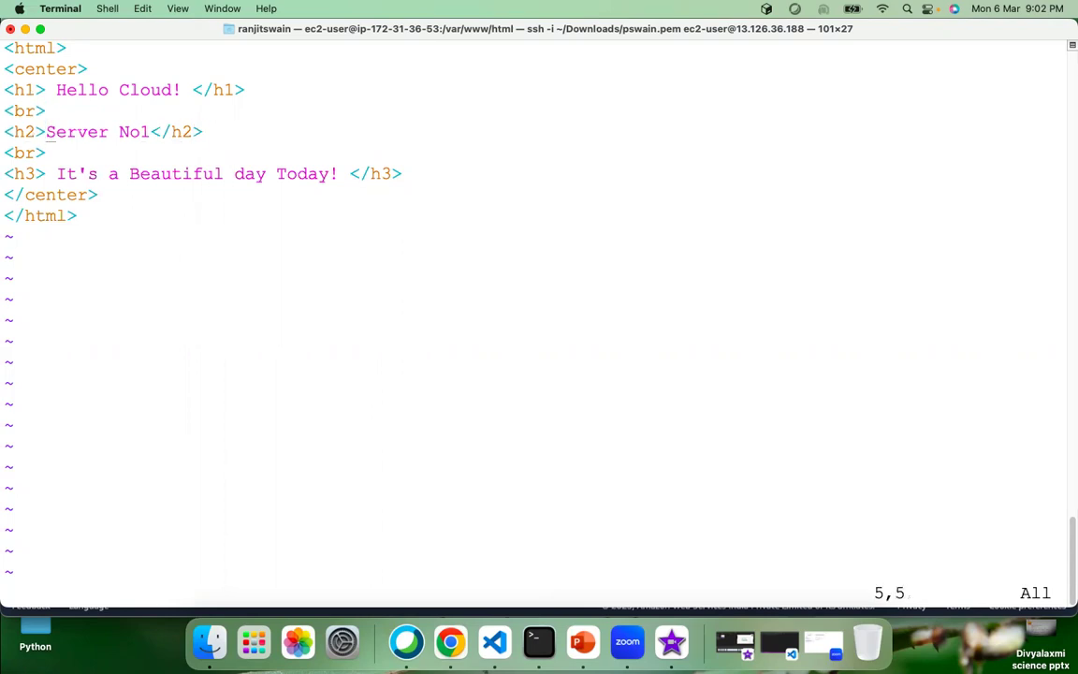
key("Right")
key("Right")
key("Right")
key("Right")
key("Right")
key("Right")
type("i-")
key("Escape")
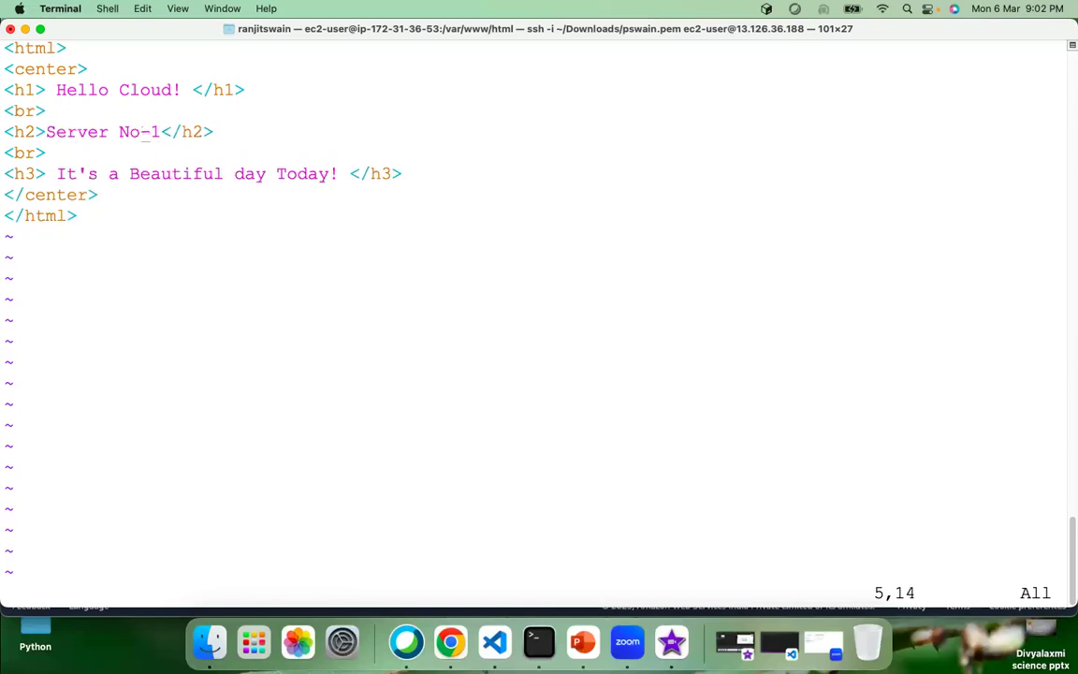
Save and close index.html, and end the SSH session with 13.126.36.188.
type(":wq")
key("Return")
key("Return")
key("Return")
key("Return")
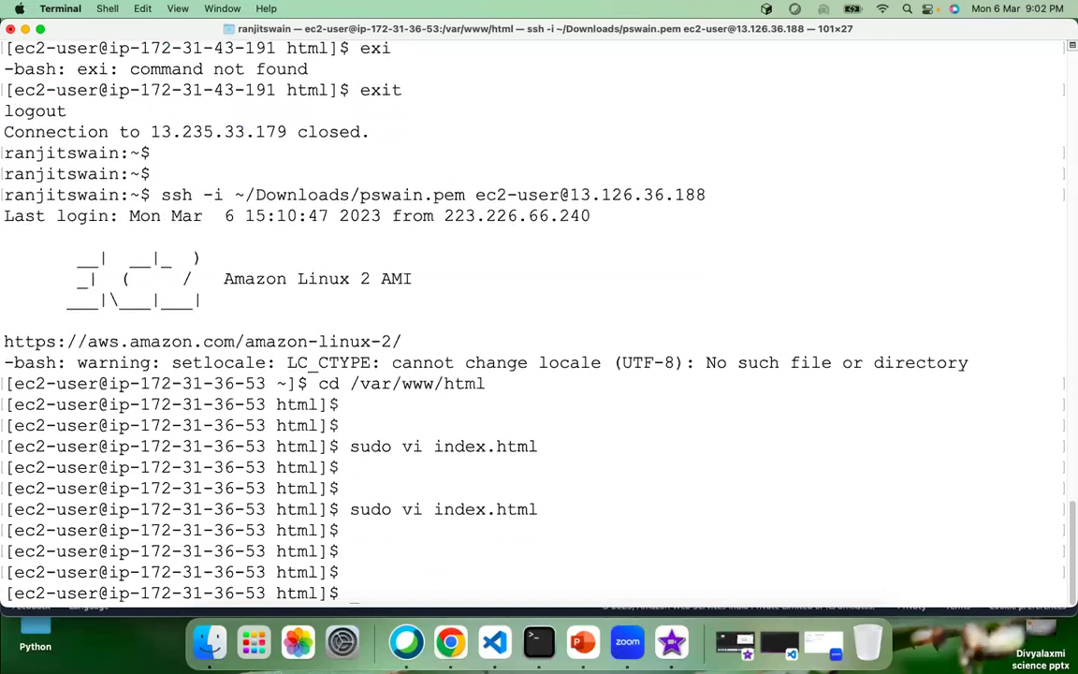
type("exit")
key("Return")
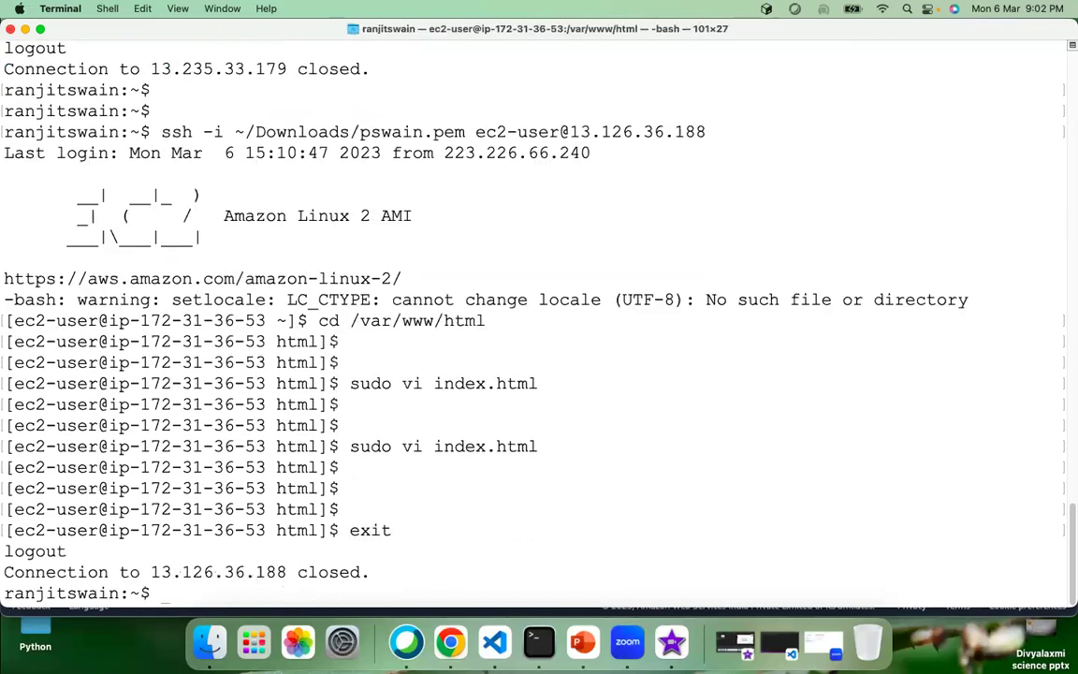
key("Return")
key("Return")
key("super+v")
key("Return")
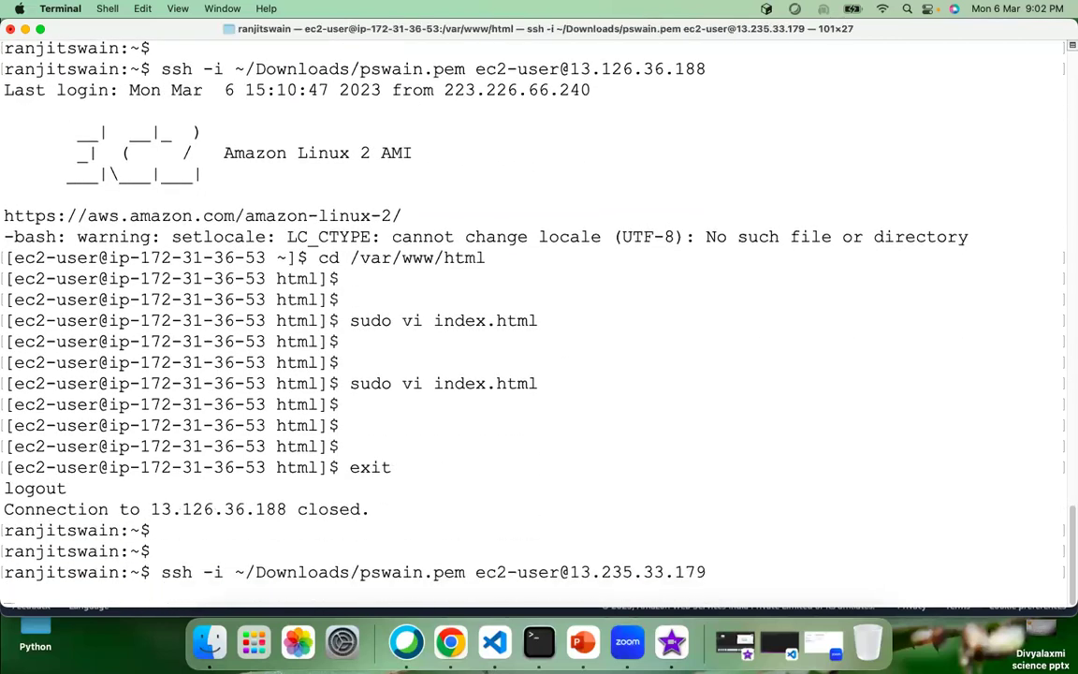
Complete the SSH login to the second web server and change to the /var/www/html directory.
key("Return")
key("Return")
key("Return")
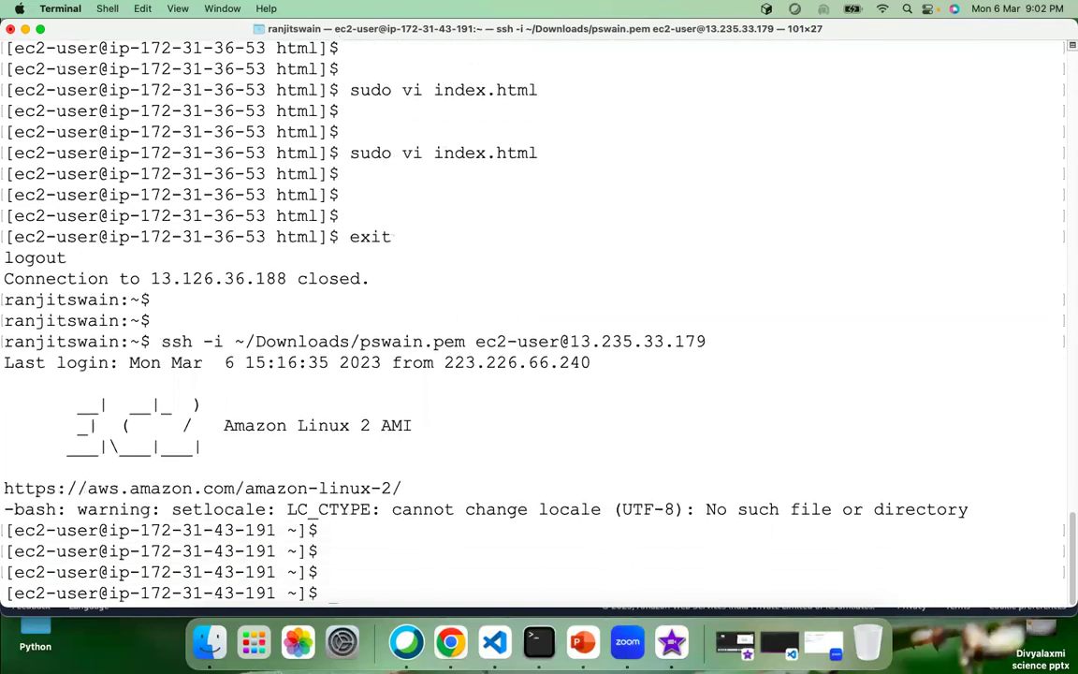
key("Up")
key("Up")
key("Up")
key("Down")
key("Down")
key("Down")
type("cd /var/www/")
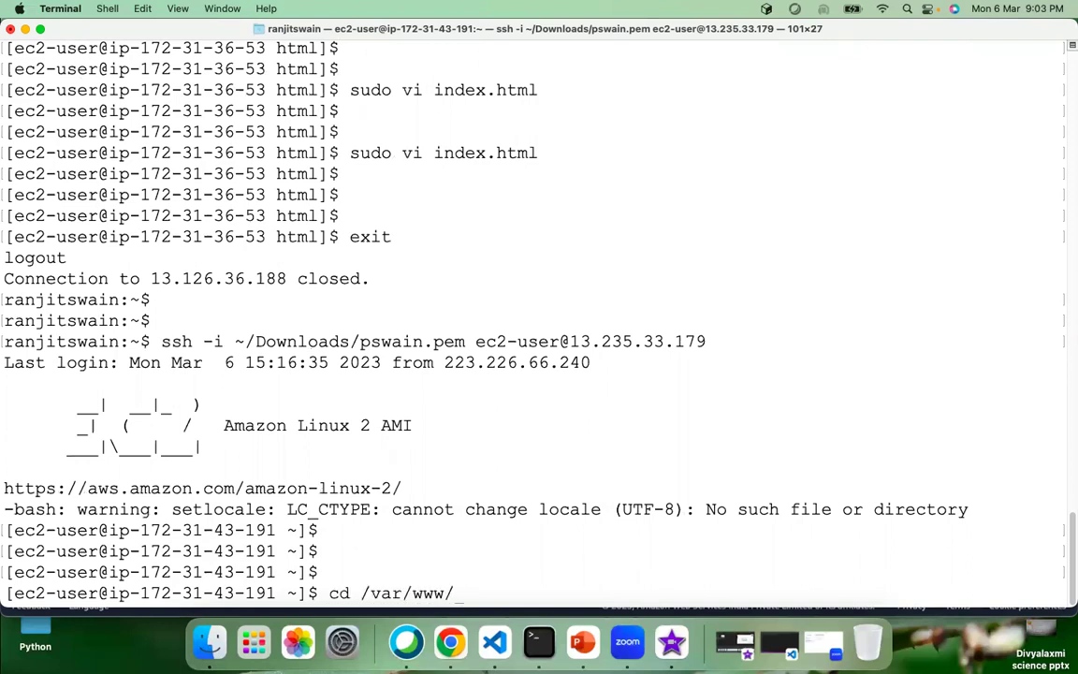
type("html")
key("Return")
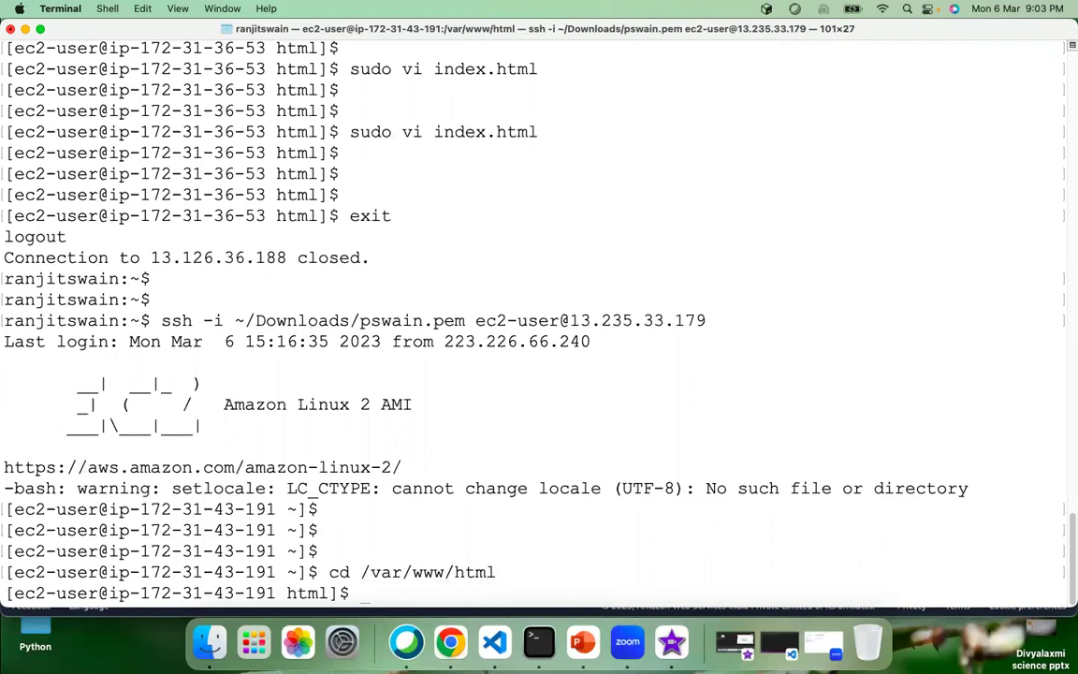
Open index.html in vi with sudo and insert "<h2>Server No-2</h2>" and "<br>" between the existing <br> and the <h3> heading.
type("sudo vi index.html")
key("Return")
key("Down")
key("Down")
key("Down")
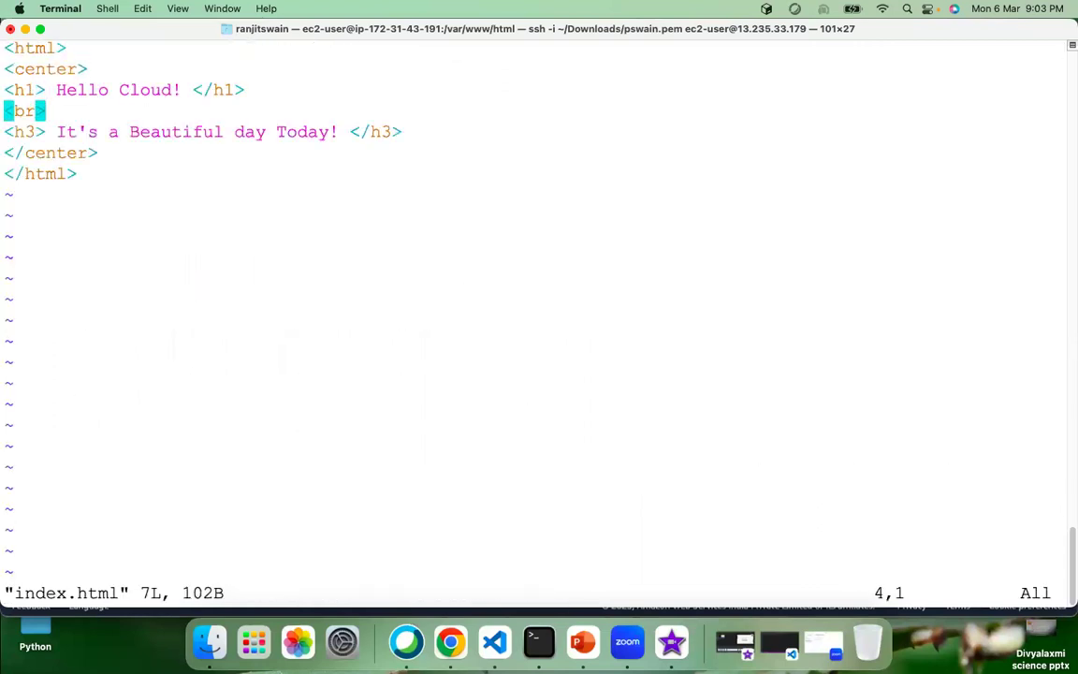
type("o")
type("<")
type("h2>")
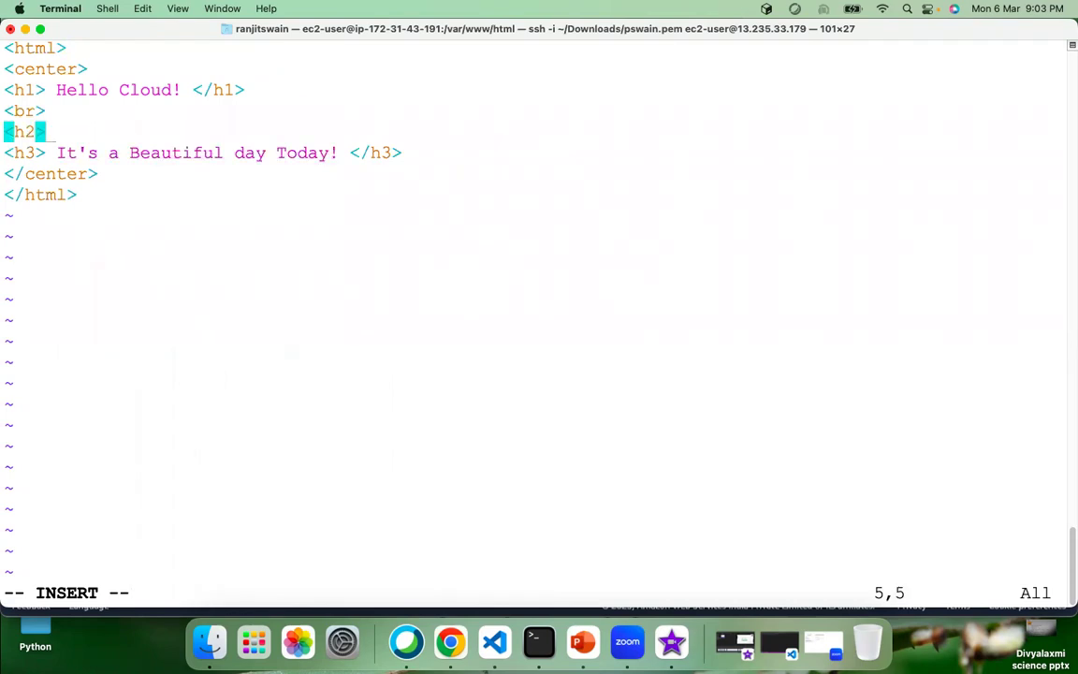
type("Serv")
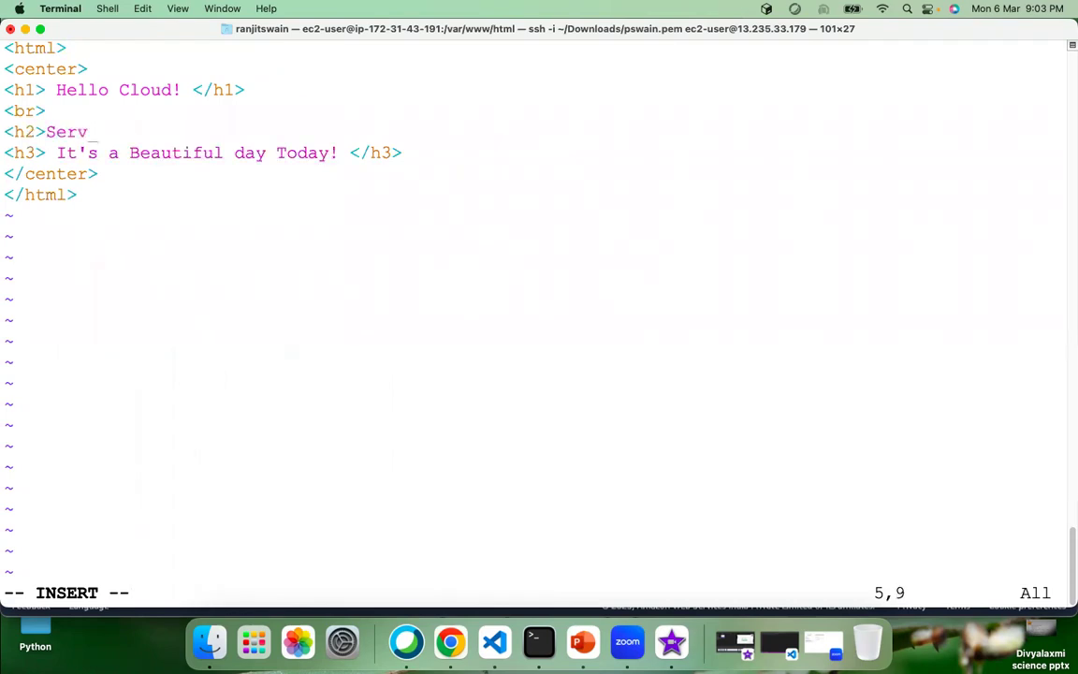
type("er No-2</h")
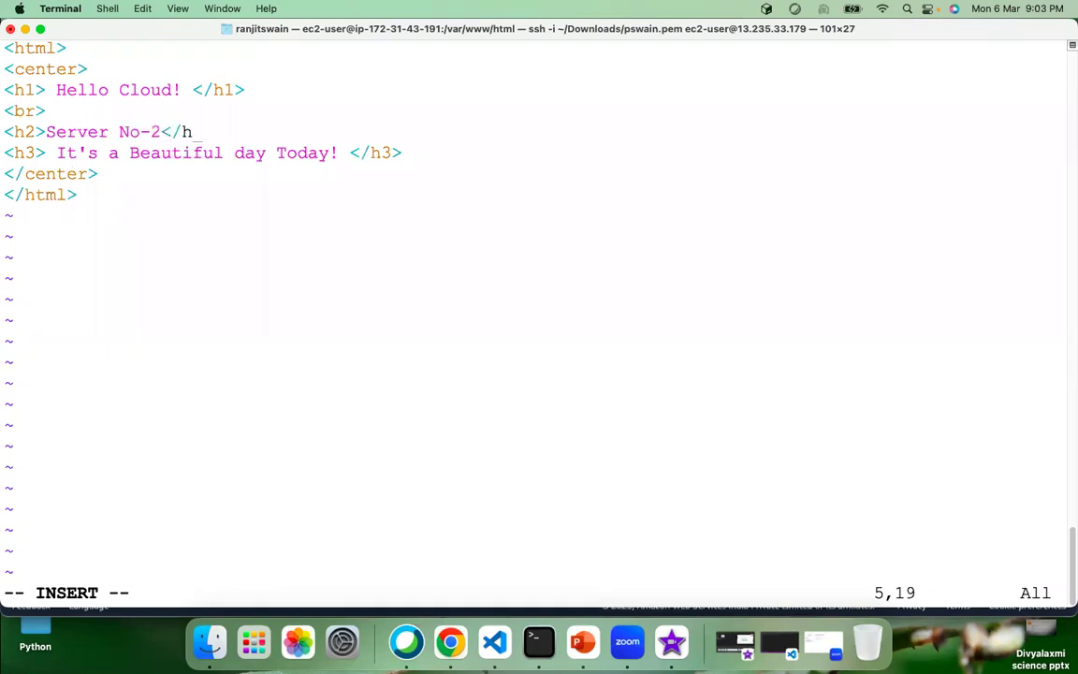
type("2>")
key("Return")
type("<br>")
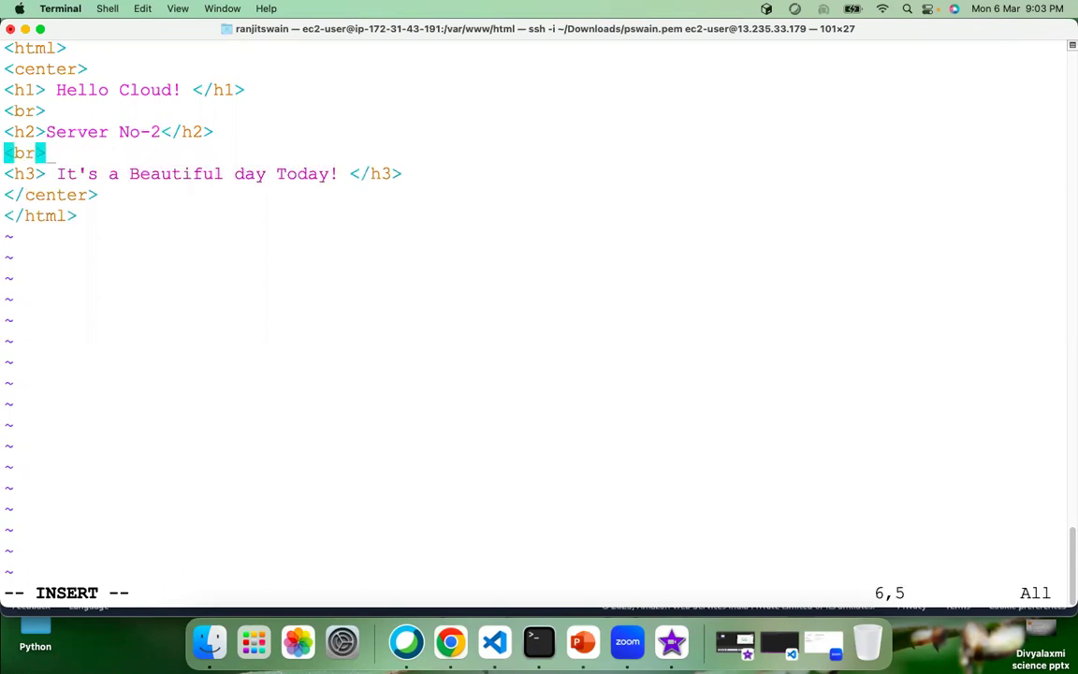
Save the edited index.html and quit vi, returning to the shell prompt.
key("Escape")
type(":wq")
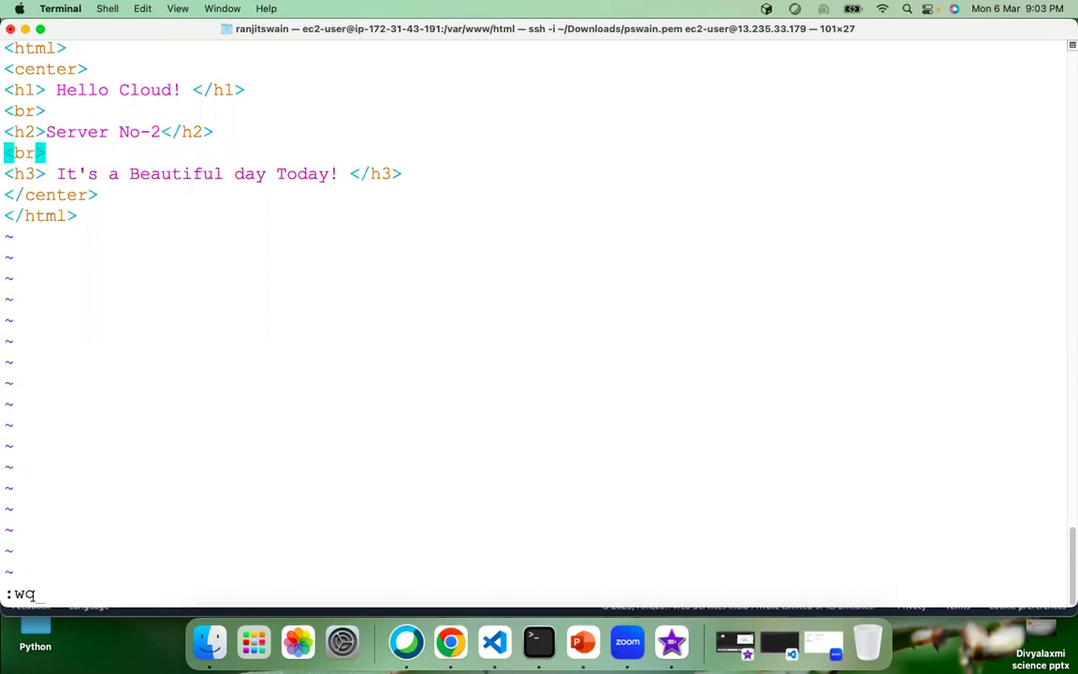
key("Return")
key("Return")
key("Return")
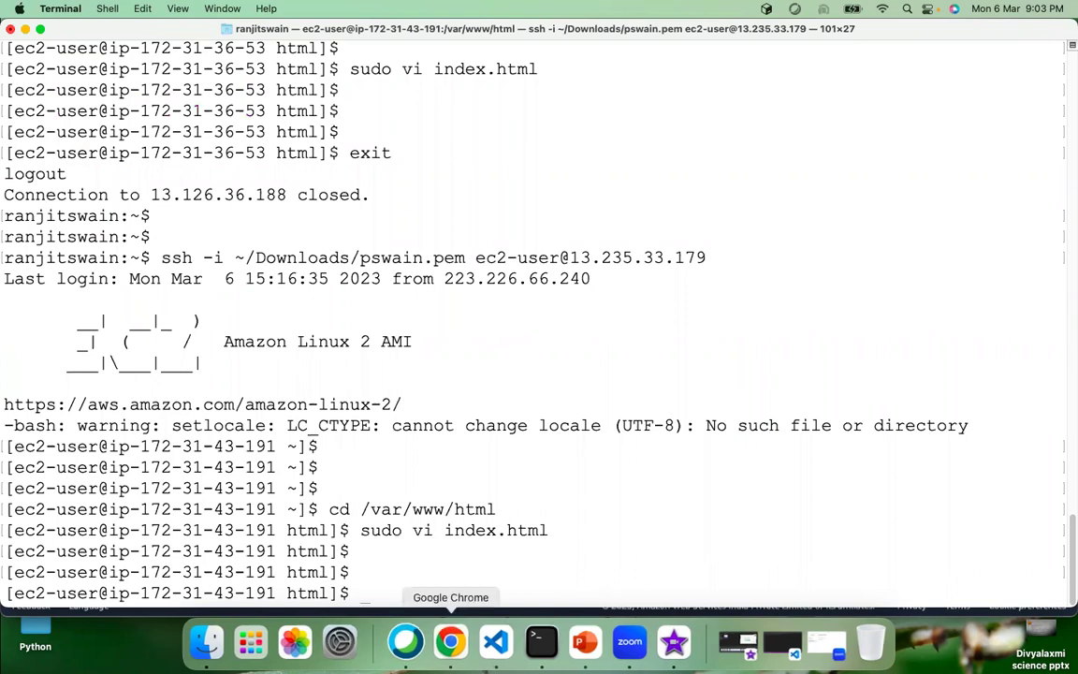
Switch to Chrome and reload the demoALB load balancer page repeatedly to check which server number answers each request.
left_click(451, 642)
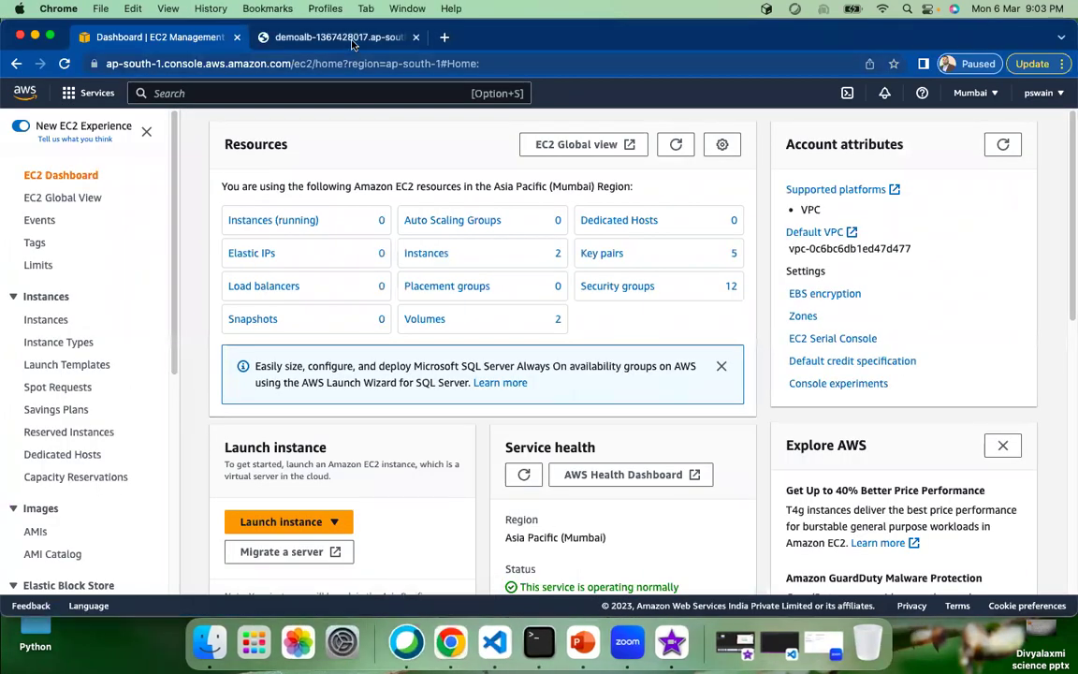
left_click(323, 37)
left_click(64, 63)
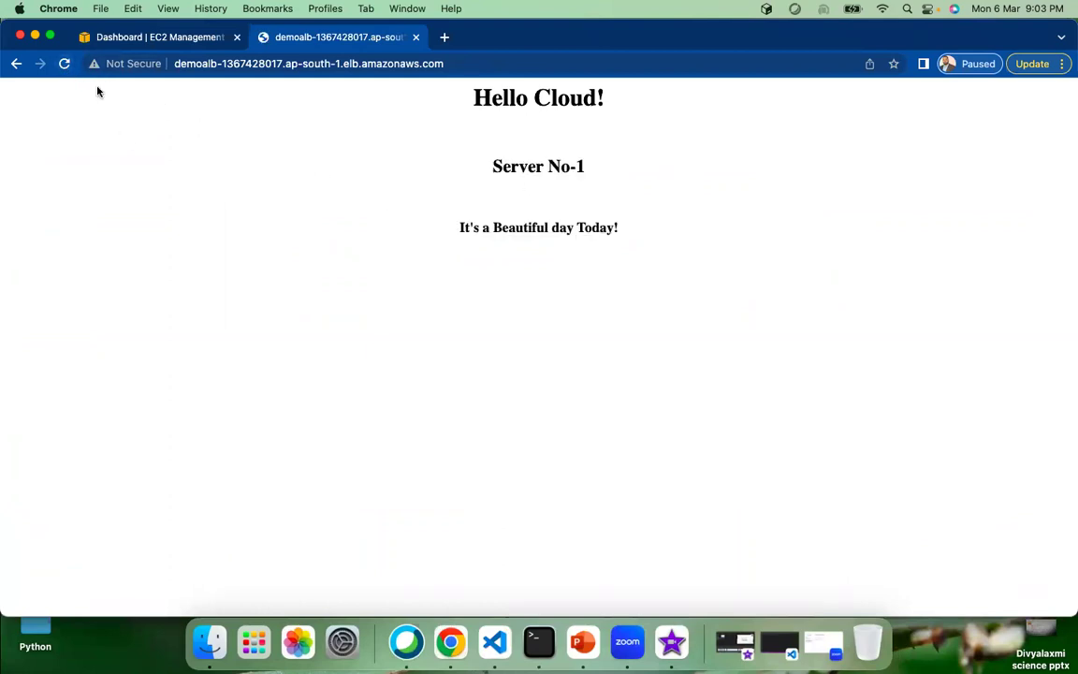
left_click(64, 64)
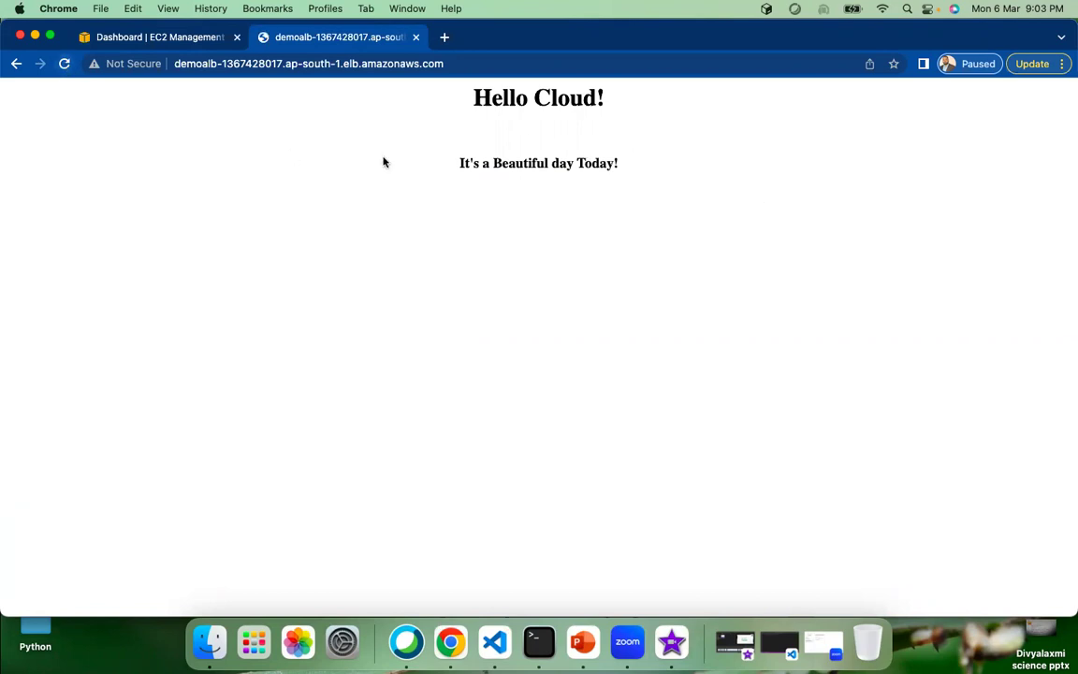
left_click(62, 65)
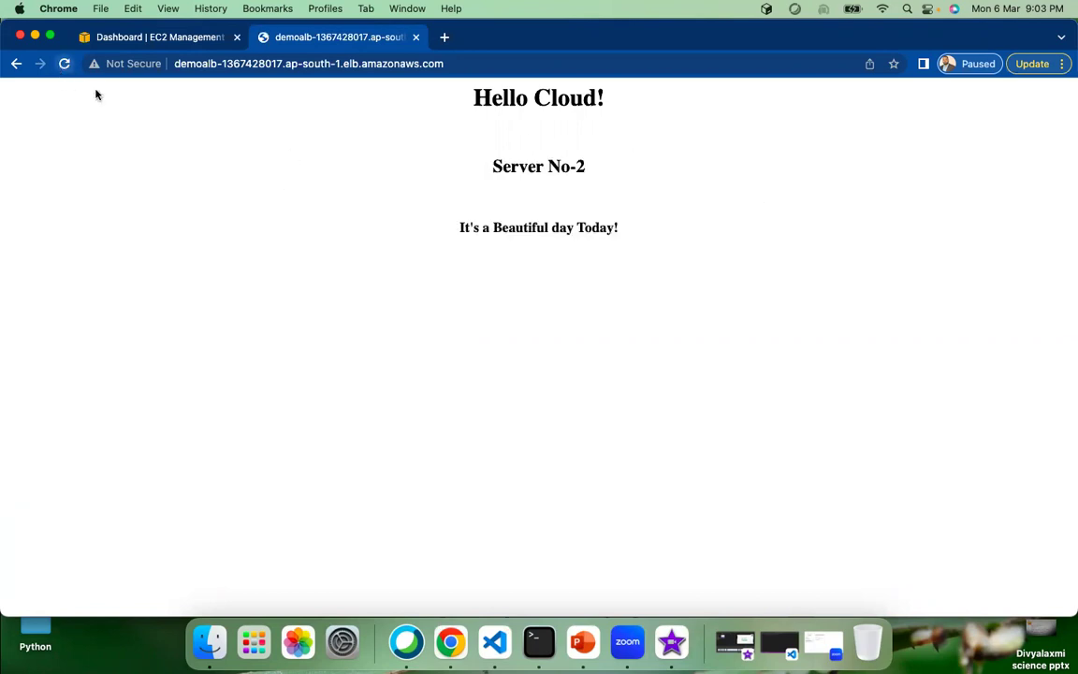
left_click(65, 65)
left_click(65, 63)
left_click(64, 64)
left_click(64, 63)
left_click(64, 65)
left_click(64, 66)
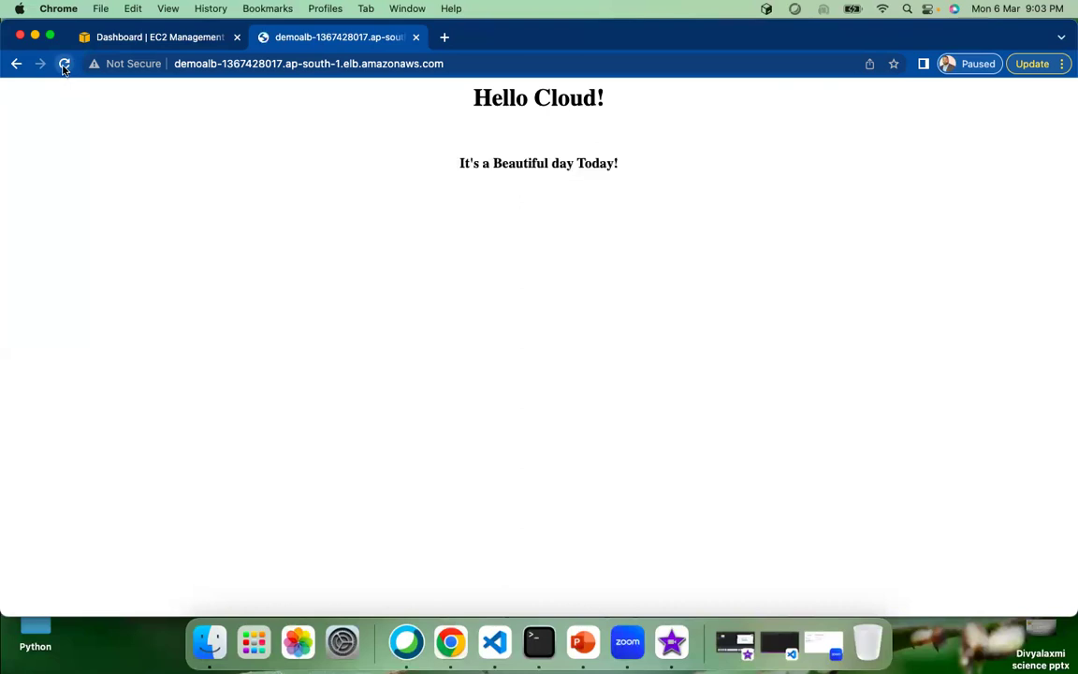
left_click(64, 66)
left_click(64, 66)
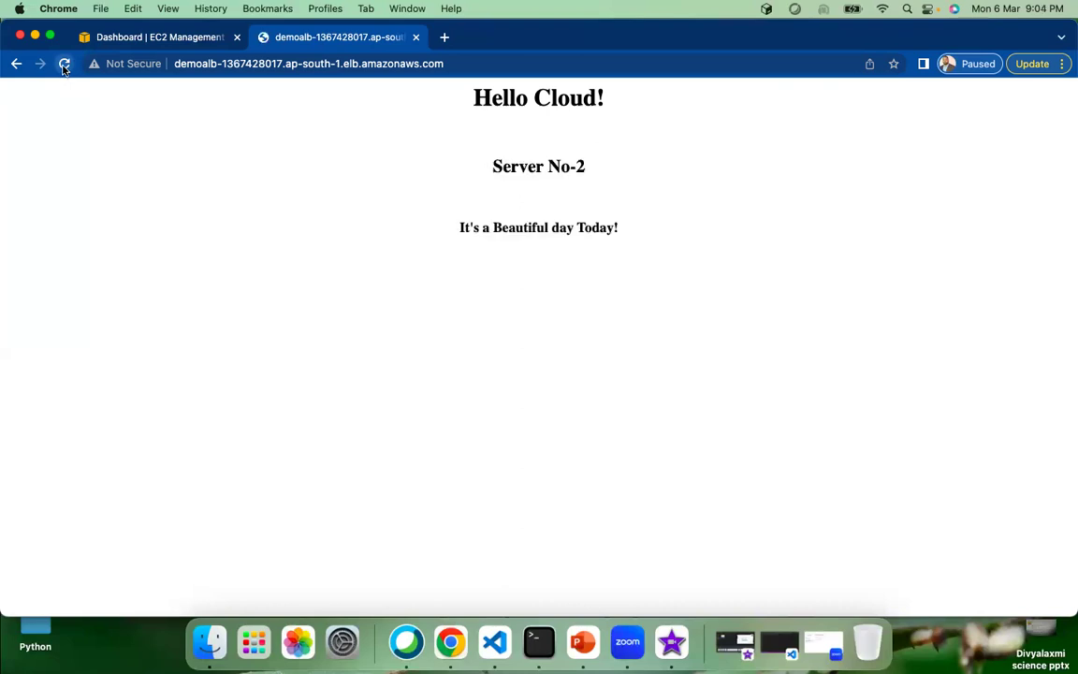
left_click(64, 66)
left_click(64, 66)
left_click_drag(486, 165, 621, 169)
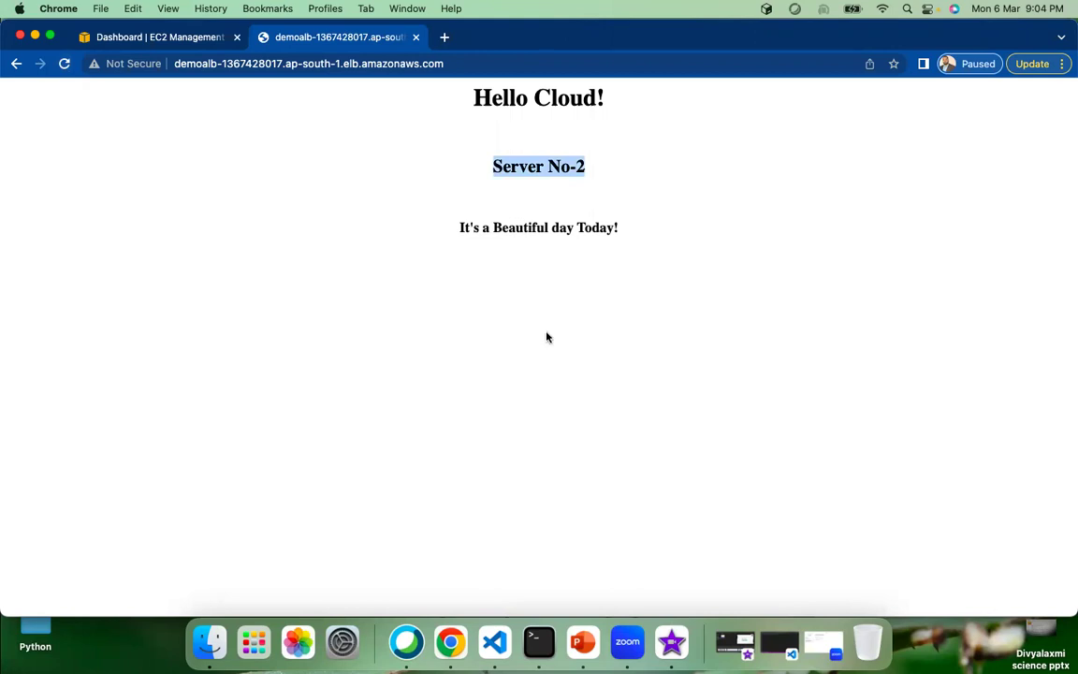
left_click(590, 169)
triple_click(590, 169)
left_click(714, 394)
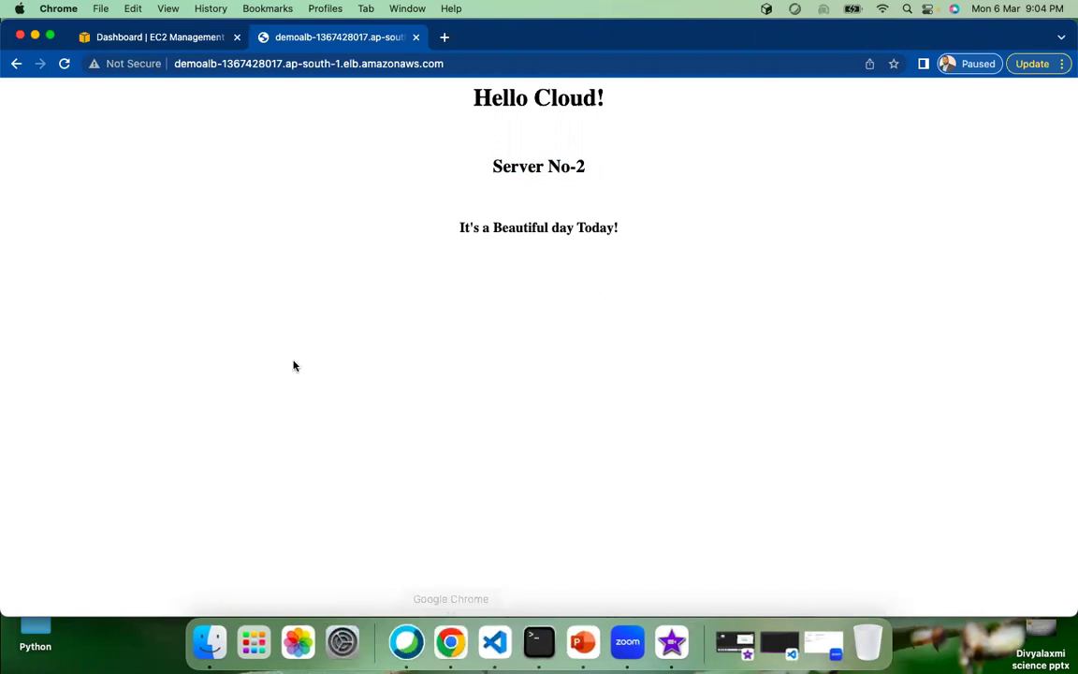
Terminate the running EC2 instance i-05f18a512094c78e7 and refresh the instances list.
left_click(113, 35)
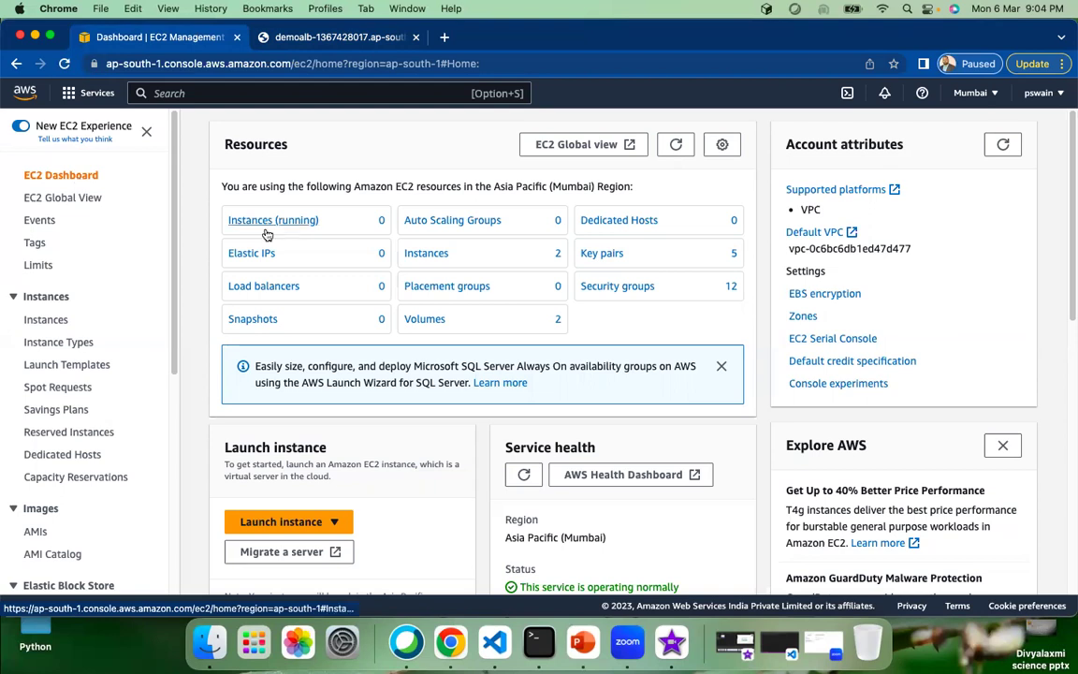
left_click(426, 253)
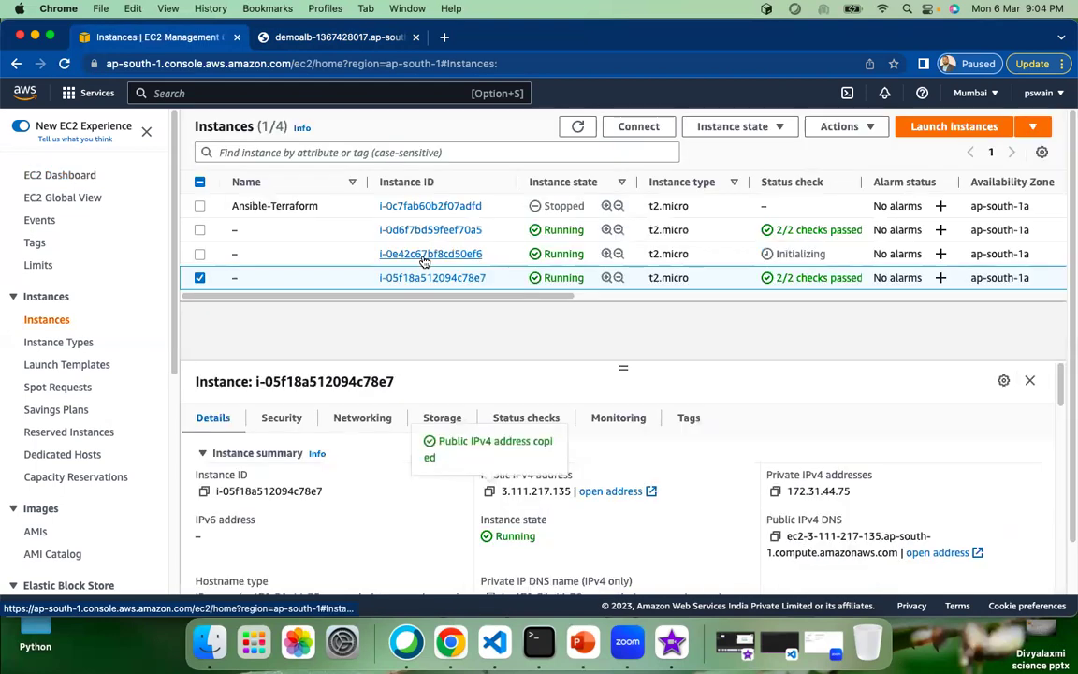
left_click(578, 127)
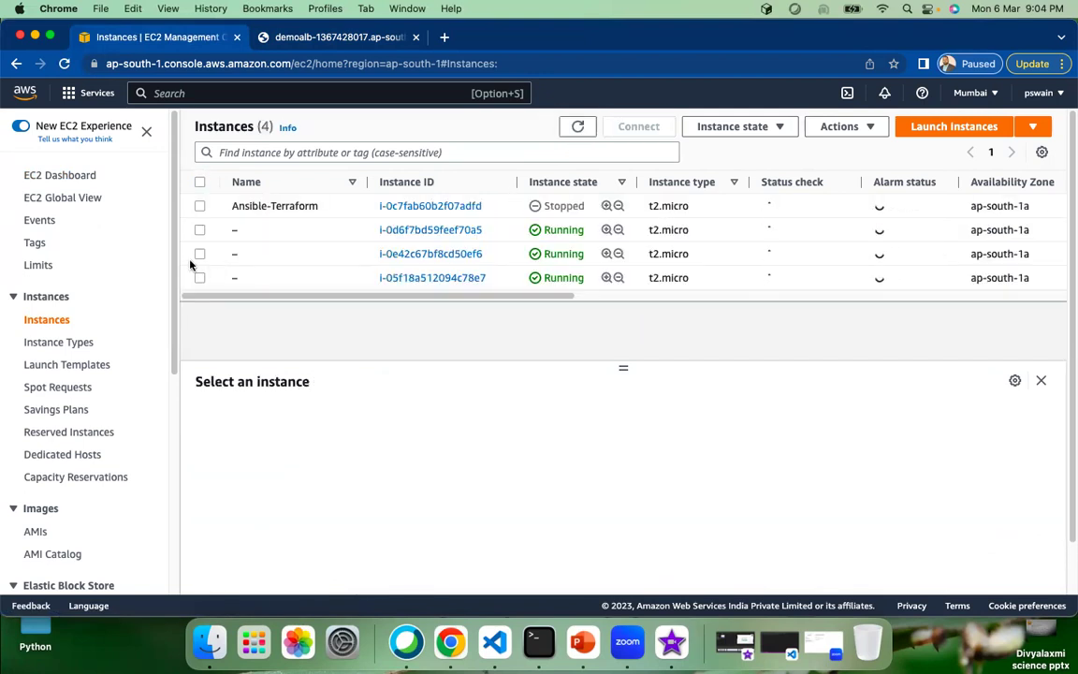
left_click(199, 278)
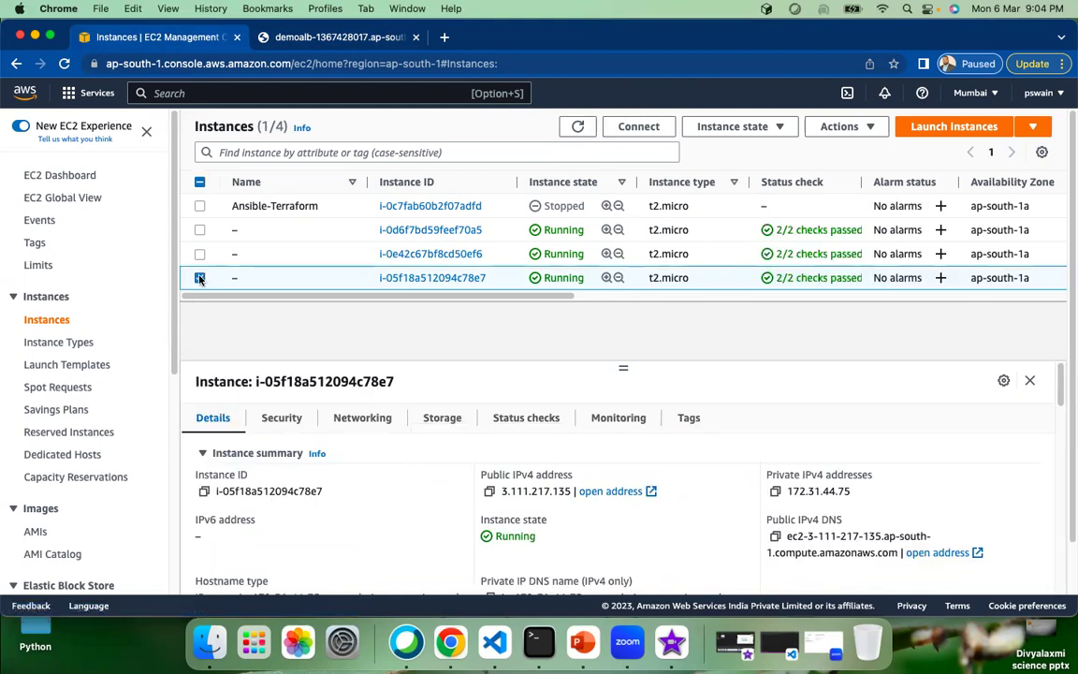
left_click(739, 126)
left_click(741, 241)
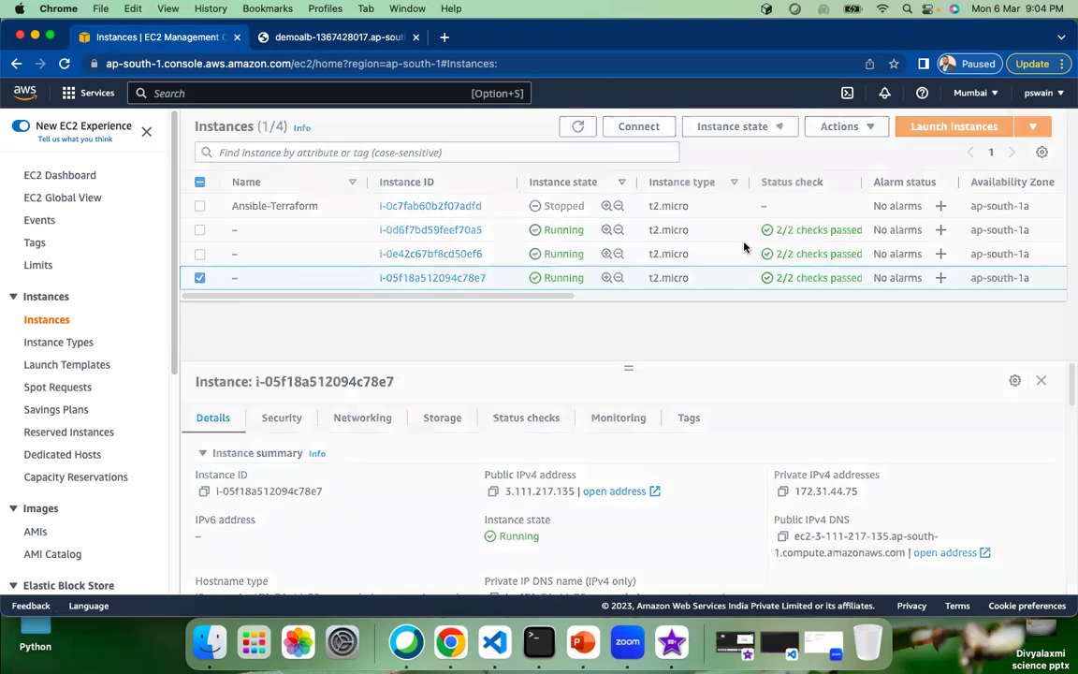
left_click(806, 456)
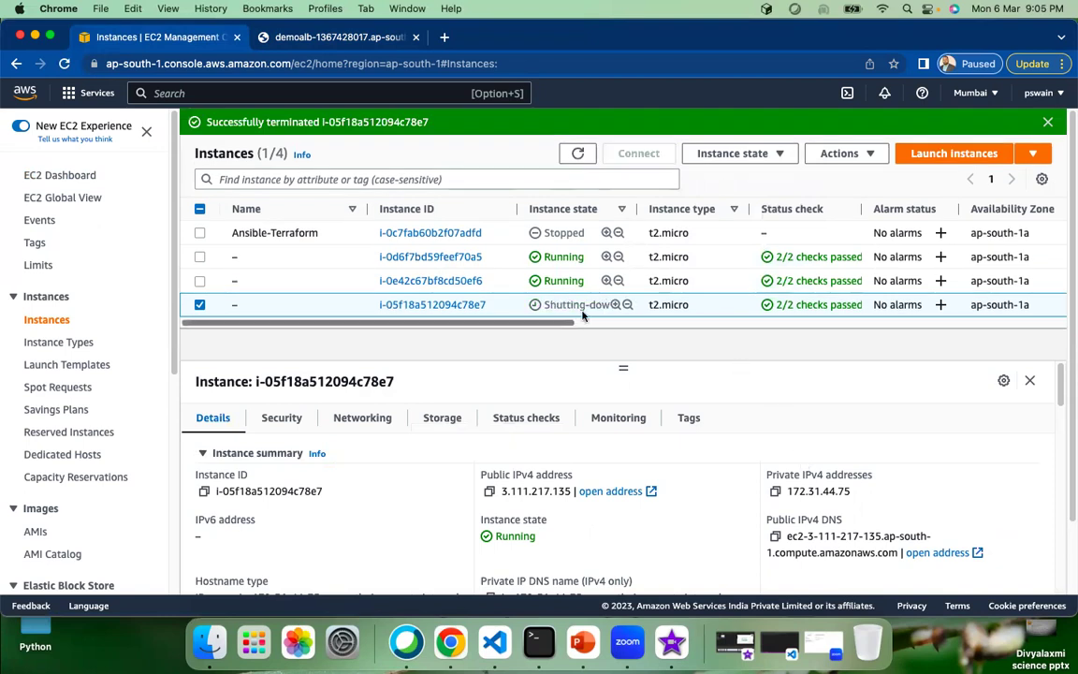
left_click(580, 154)
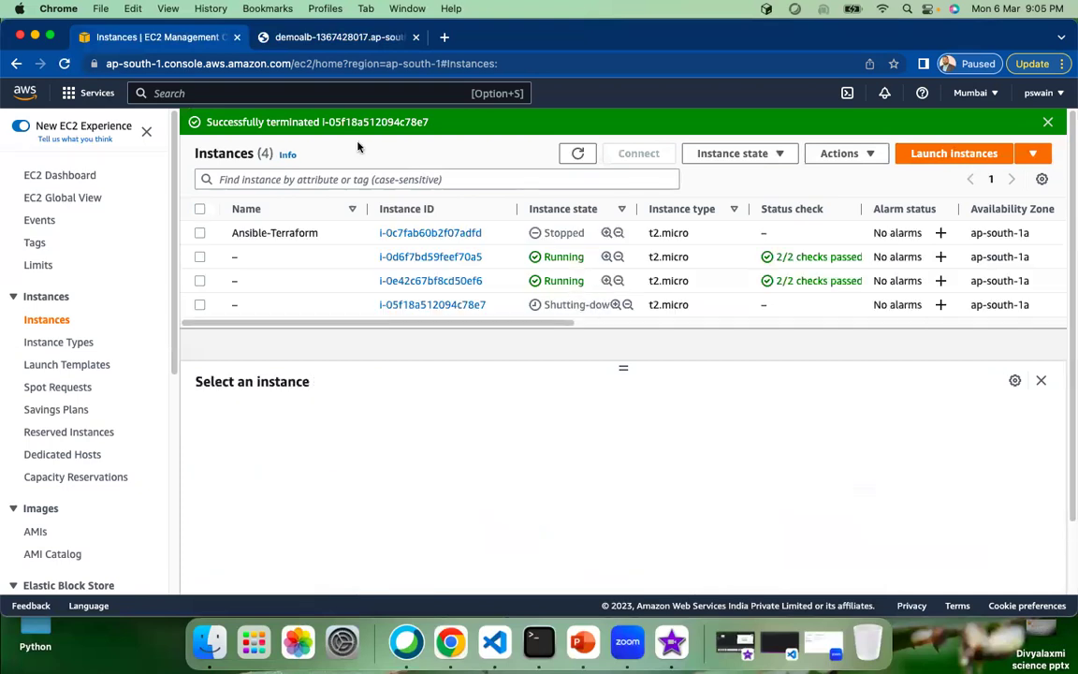
Open the demoALBTG target group and view its registered targets.
left_click(327, 38)
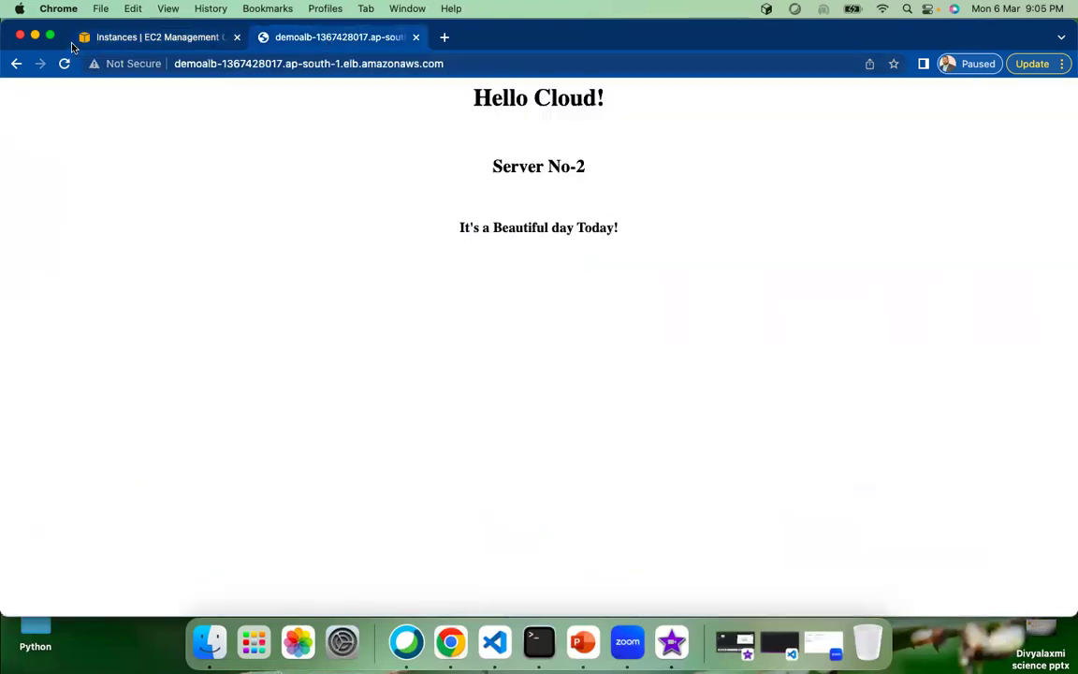
left_click(111, 37)
scroll(47, 457, "down", 5)
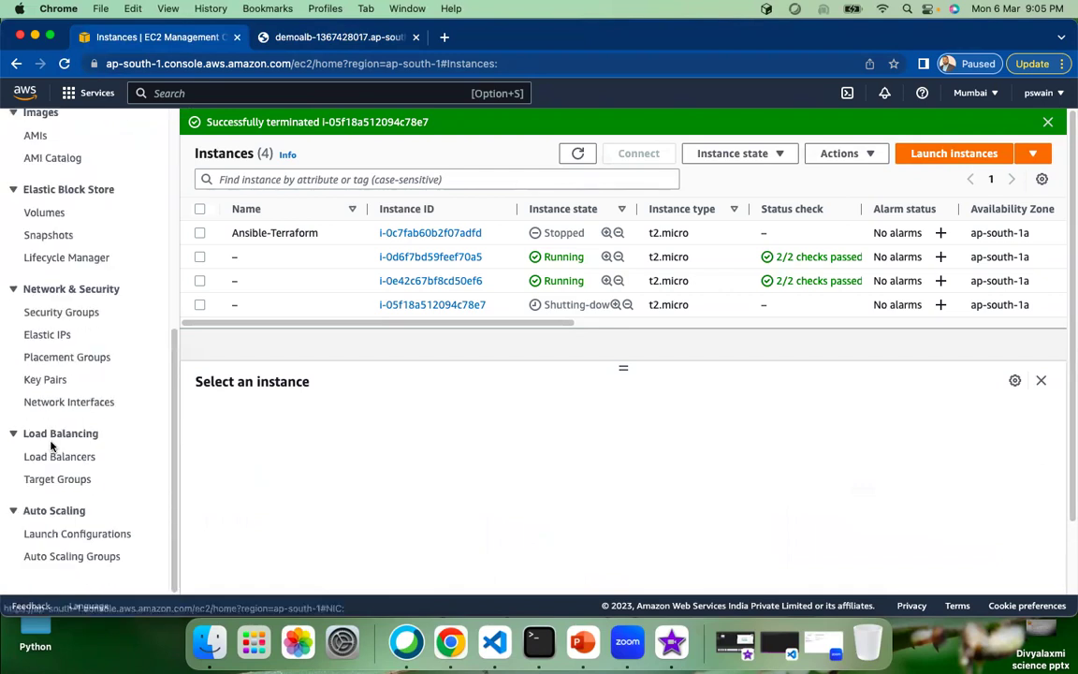
left_click(59, 482)
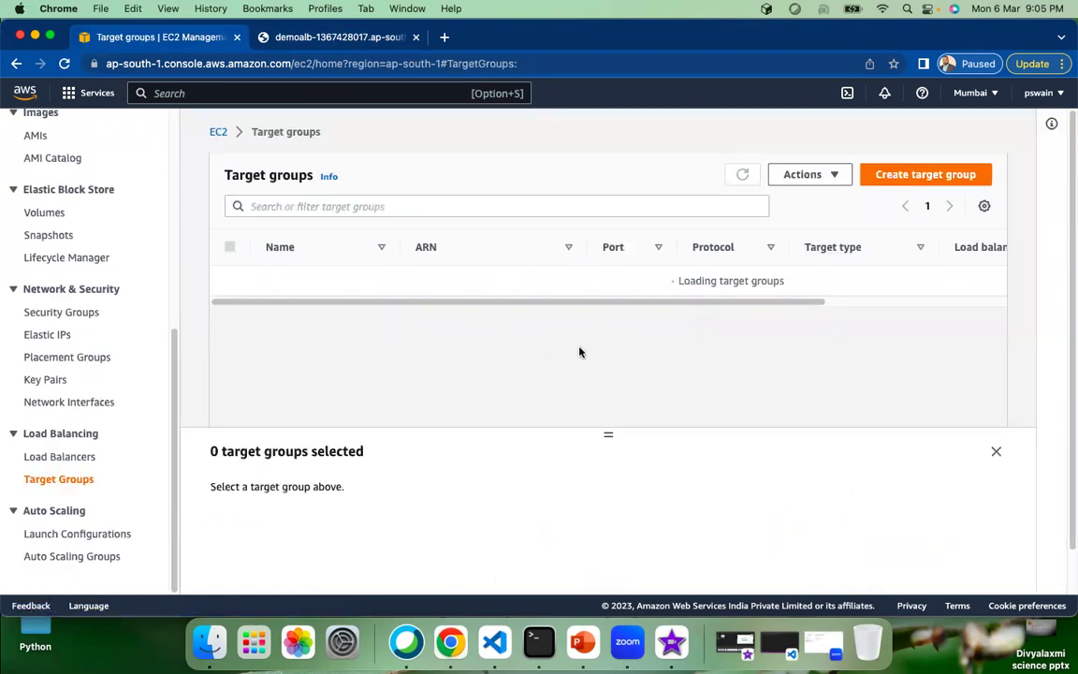
left_click(298, 285)
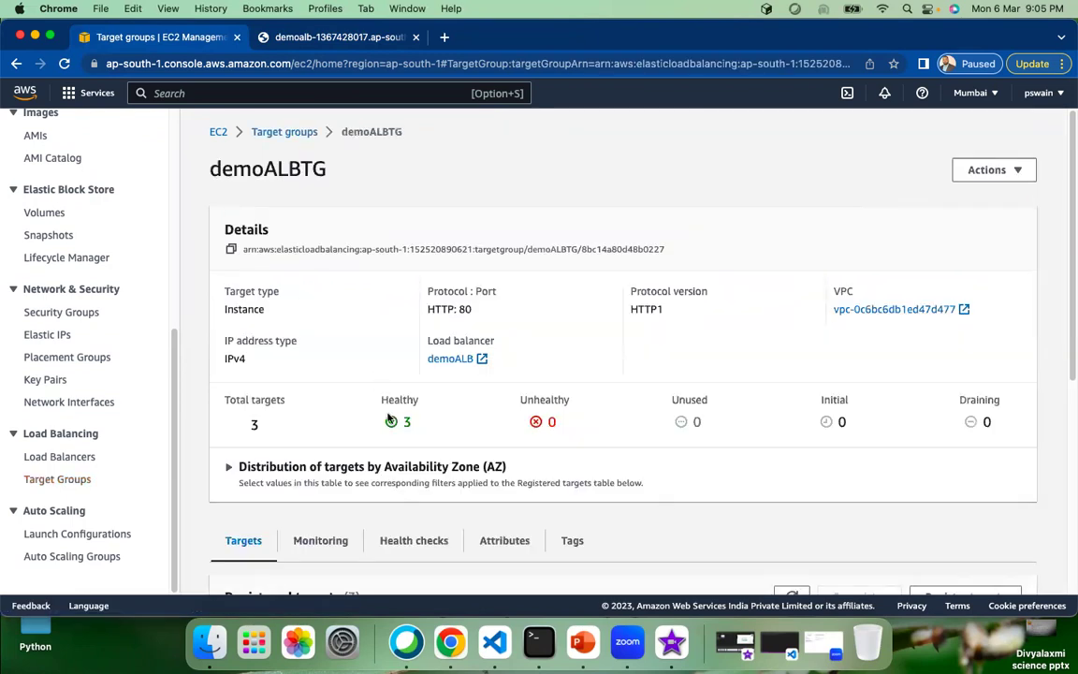
scroll(643, 313, "down", 5)
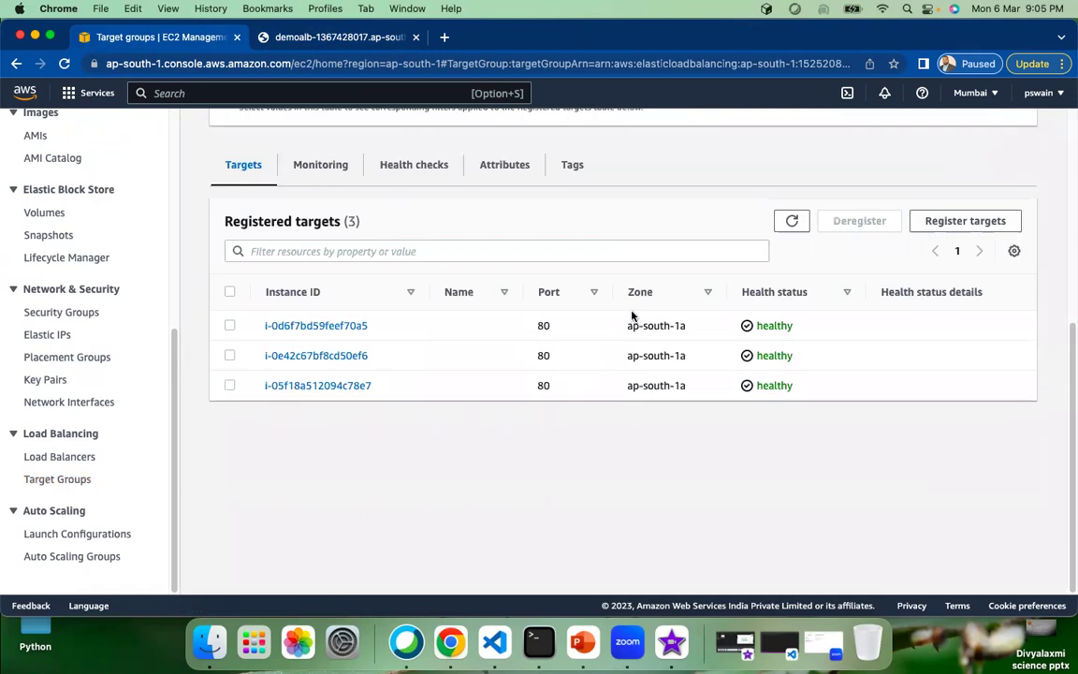
Refresh the registered targets of demoALBTG repeatedly to check the health status of each instance.
left_click(793, 222)
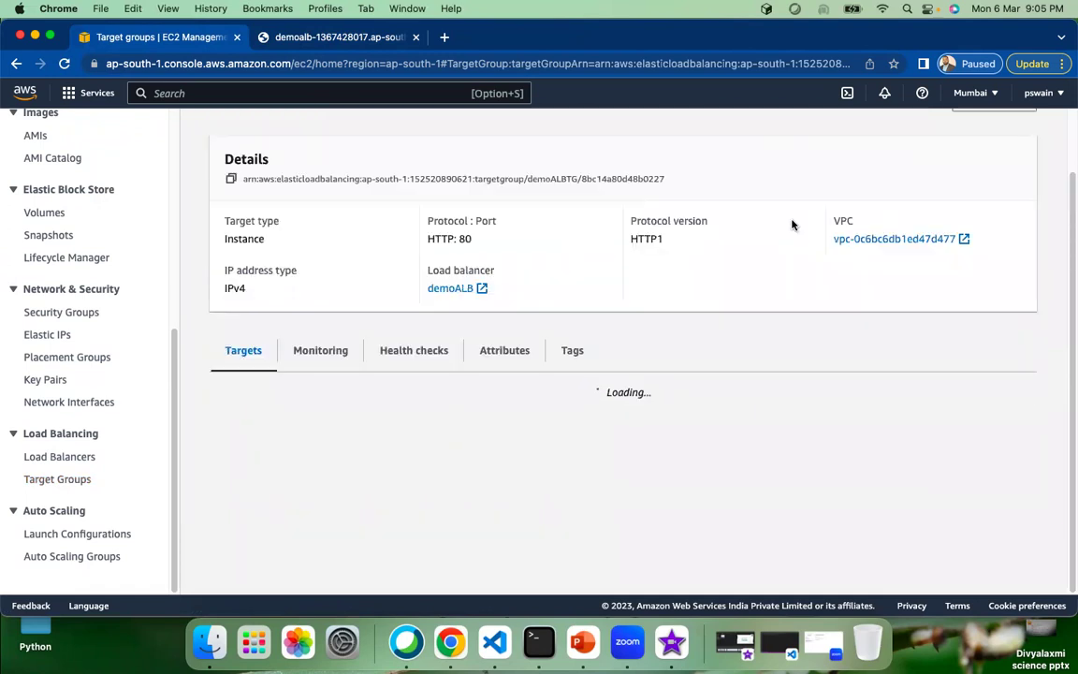
left_click(792, 222)
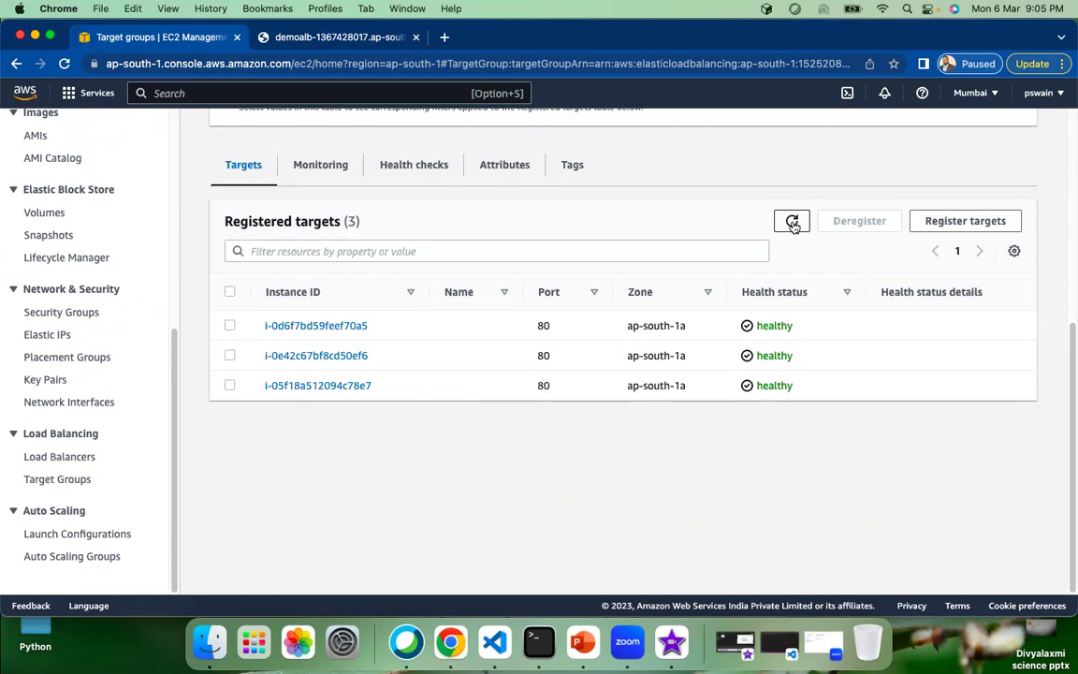
left_click(793, 223)
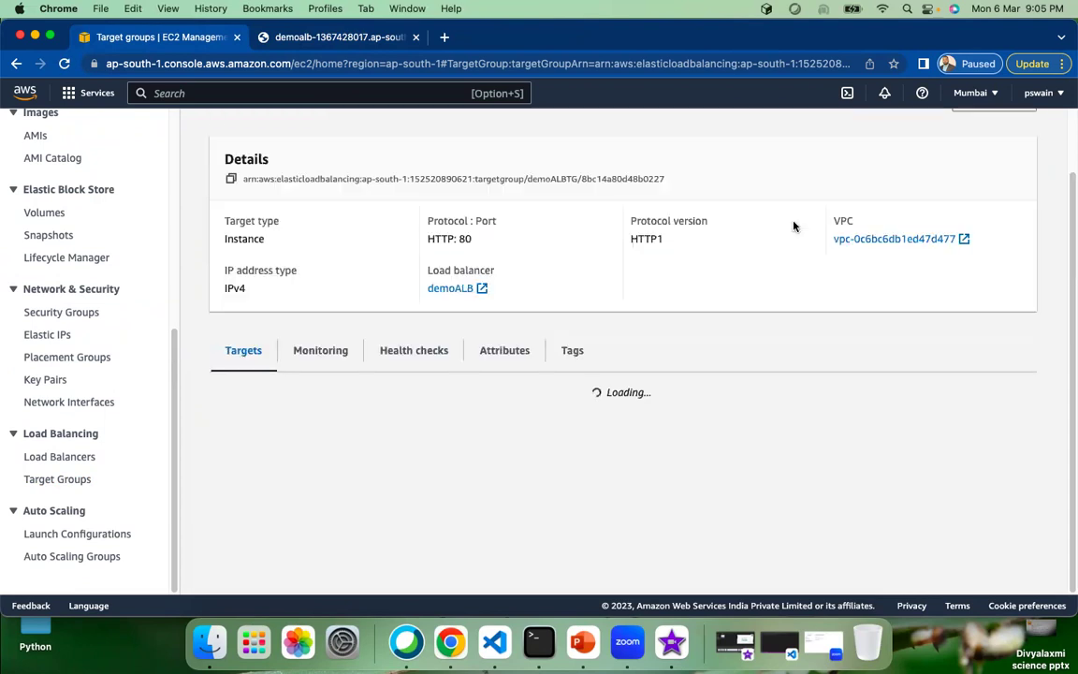
left_click(792, 223)
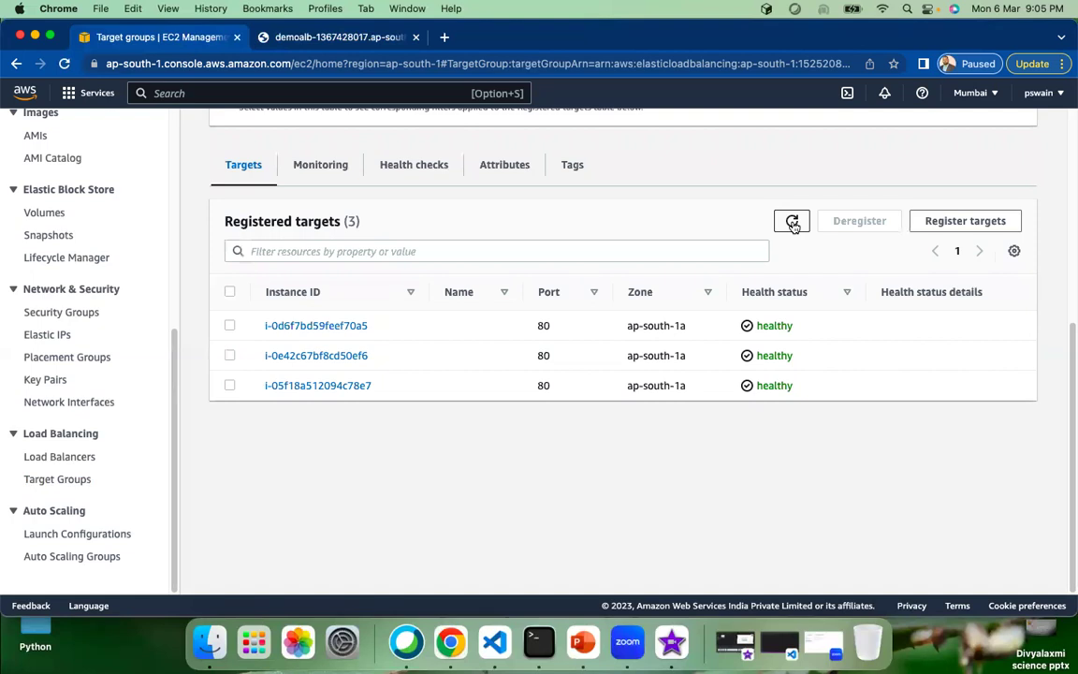
left_click(793, 224)
left_click(793, 224)
left_click(793, 223)
left_click(793, 224)
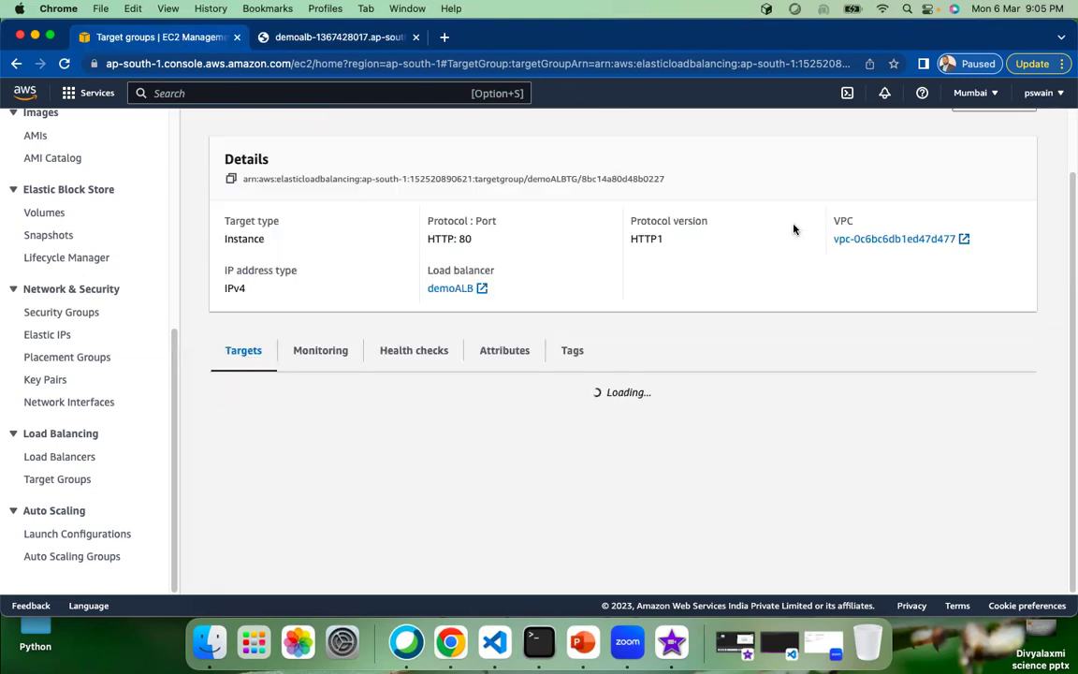
scroll(287, 263, "up", 3)
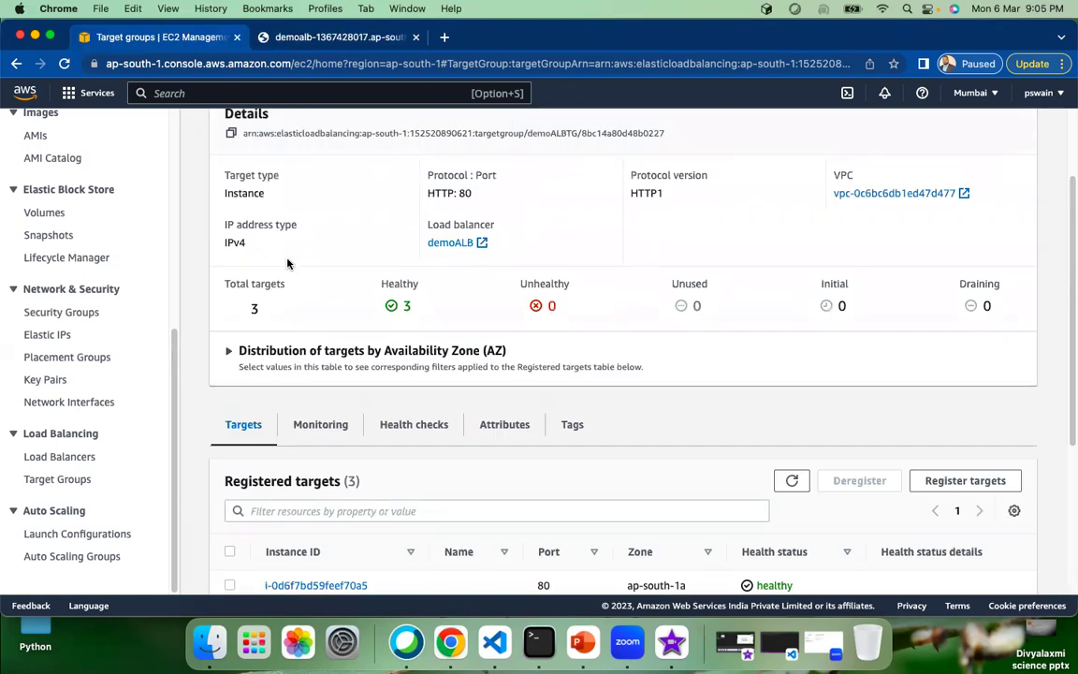
scroll(436, 245, "down", 3)
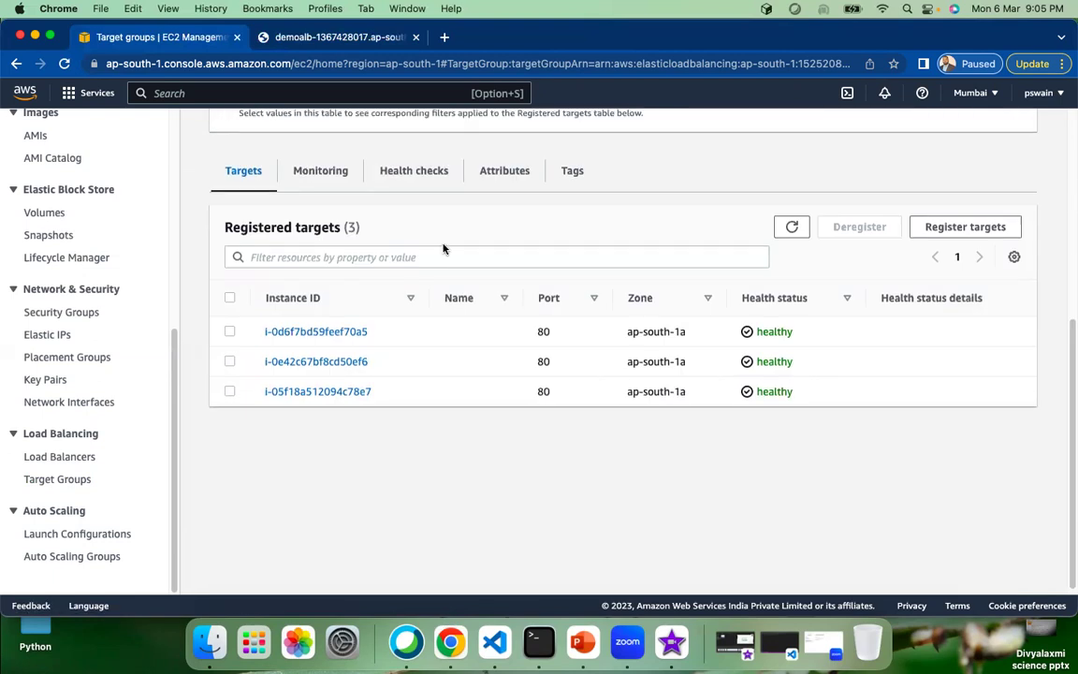
left_click(789, 223)
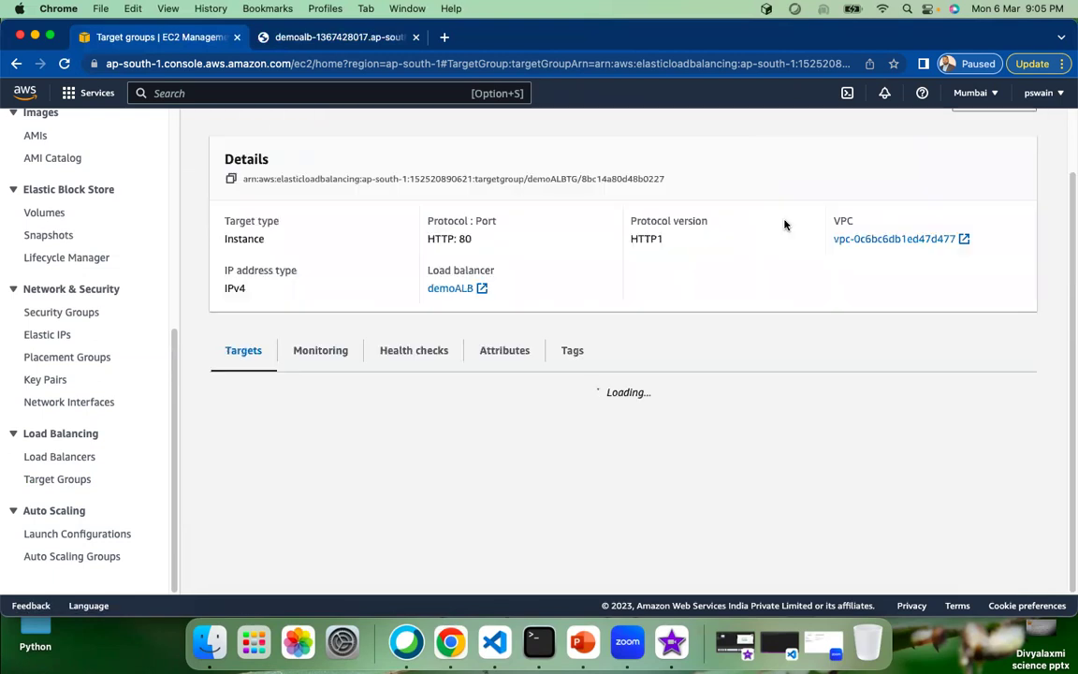
left_click(789, 224)
left_click(789, 224)
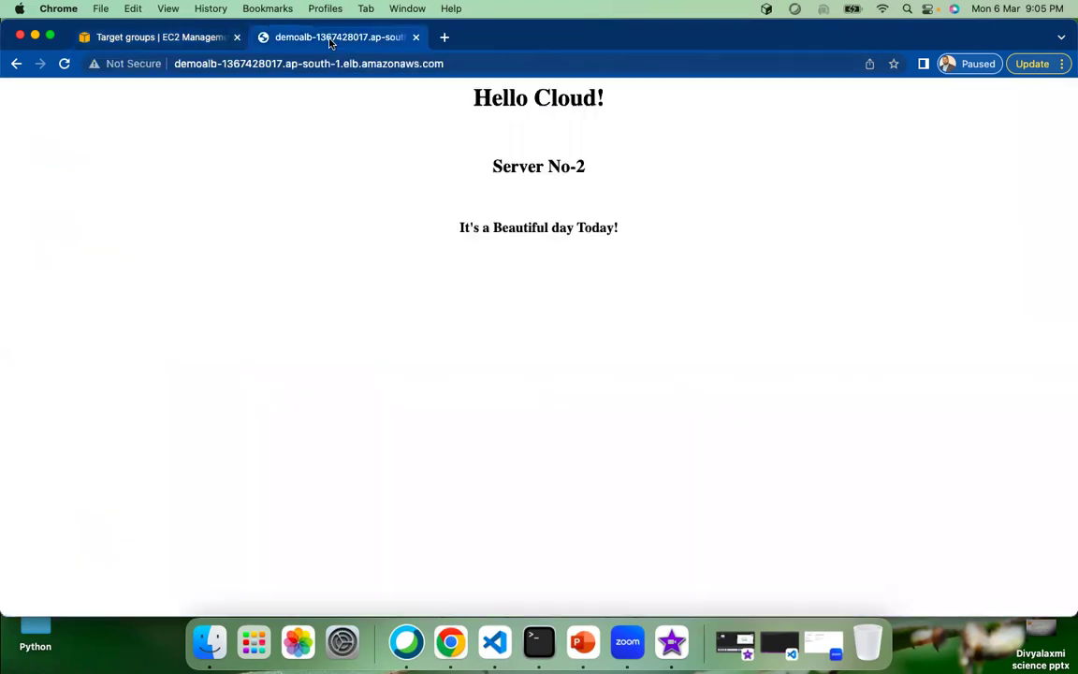
Open the demoALB load balancer page and reload it repeatedly to check which server numbers still answer requests.
left_click(300, 40)
left_click(63, 64)
left_click(64, 63)
left_click(64, 63)
left_click(63, 64)
left_click(64, 64)
left_click(63, 64)
left_click(64, 64)
left_click(63, 64)
left_click(64, 64)
left_click(63, 64)
left_click(63, 64)
left_click(64, 64)
left_click(64, 64)
left_click(64, 63)
left_click(64, 63)
left_click(64, 64)
left_click(63, 63)
left_click(64, 64)
left_click(63, 64)
left_click(64, 63)
left_click(64, 64)
left_click(63, 64)
left_click(64, 64)
left_click(64, 64)
Return to the target group, examine the health status of terminated instance i-05f18a512094c78e7, and refresh the registered targets.
left_click(154, 38)
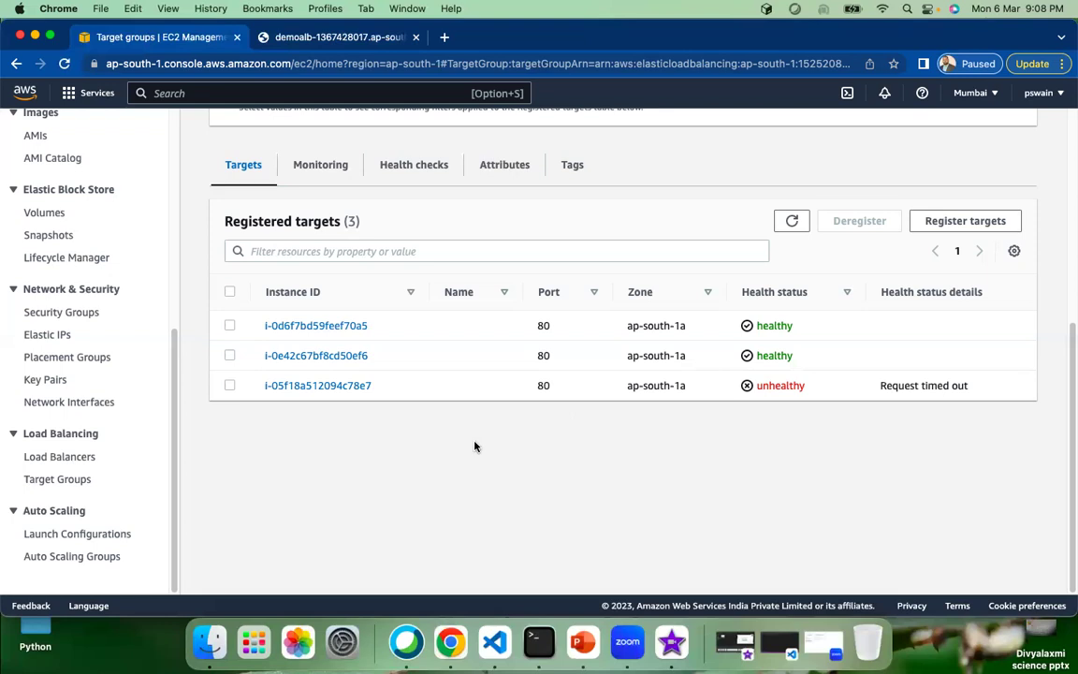
left_click_drag(754, 385, 845, 392)
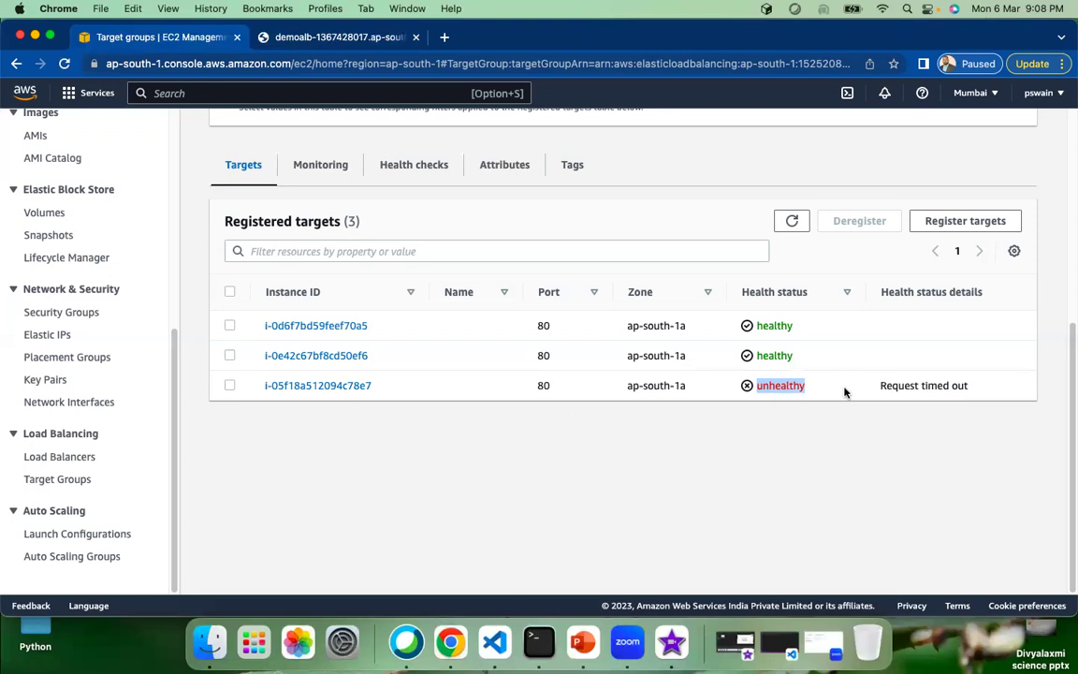
left_click(792, 221)
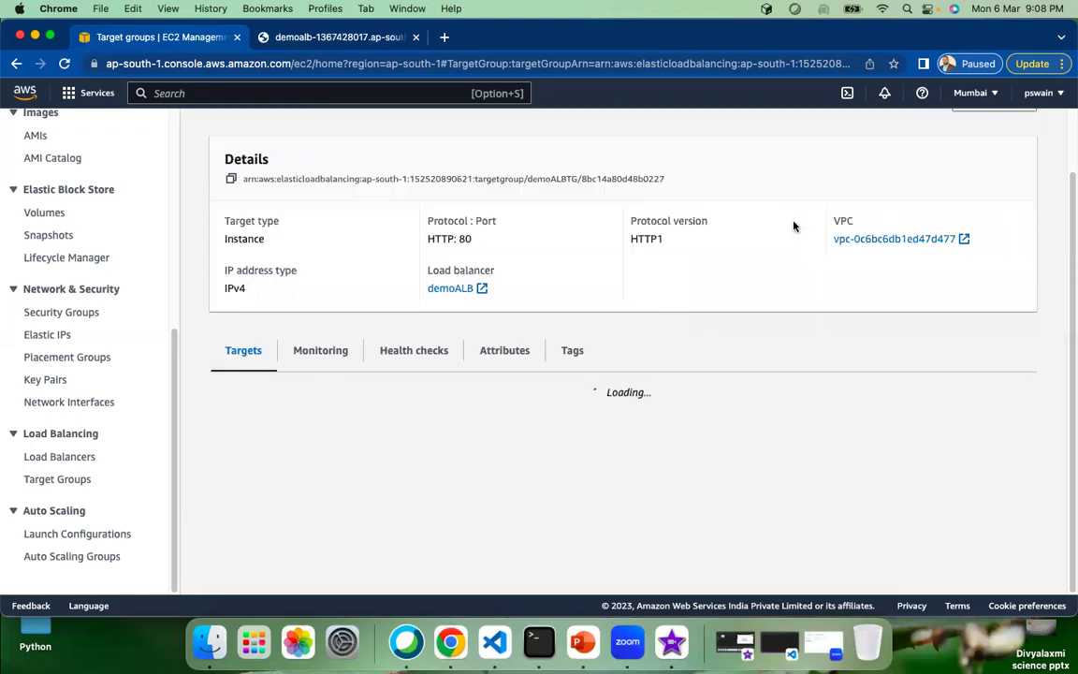